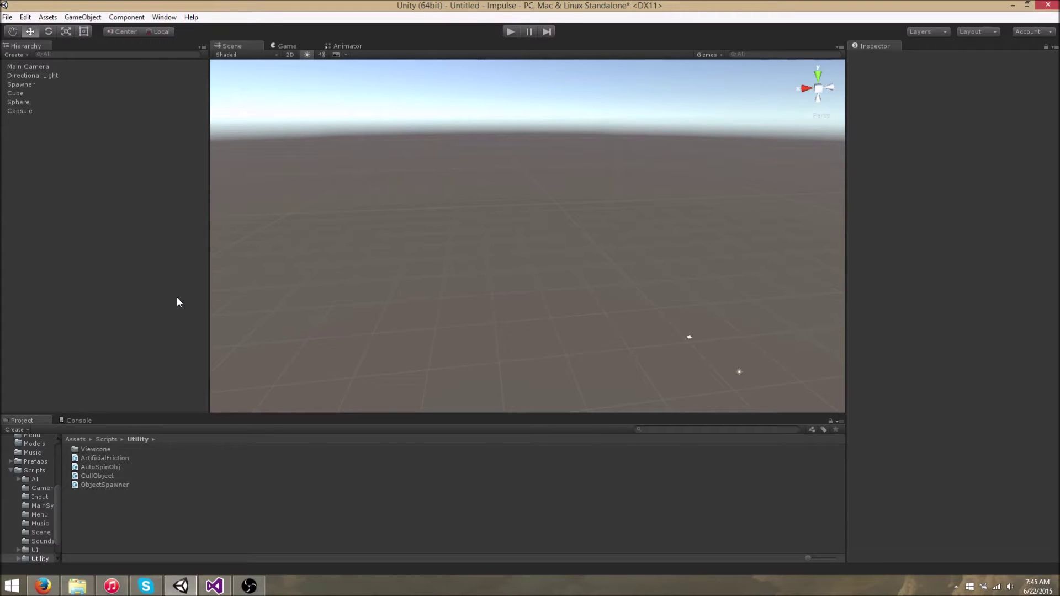
Step: Browse to Assets/Scripts/Utility and read the ObjectSpawner and CullObject script sources
{"action": "left_click", "coordinate": [76, 442]}
{"action": "double_click", "coordinate": [102, 528]}
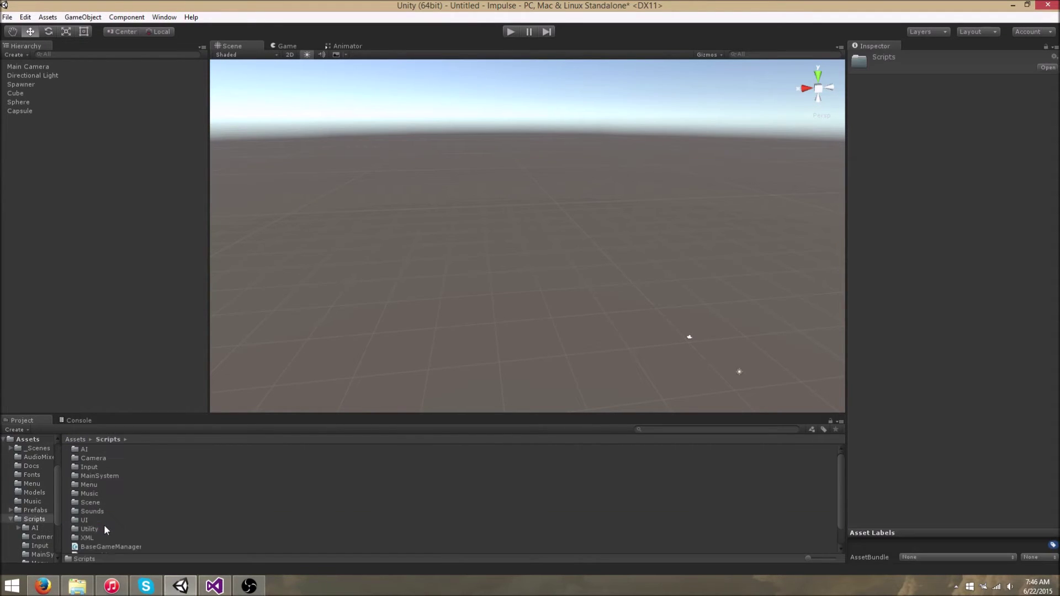
{"action": "double_click", "coordinate": [104, 529]}
{"action": "left_click", "coordinate": [163, 484]}
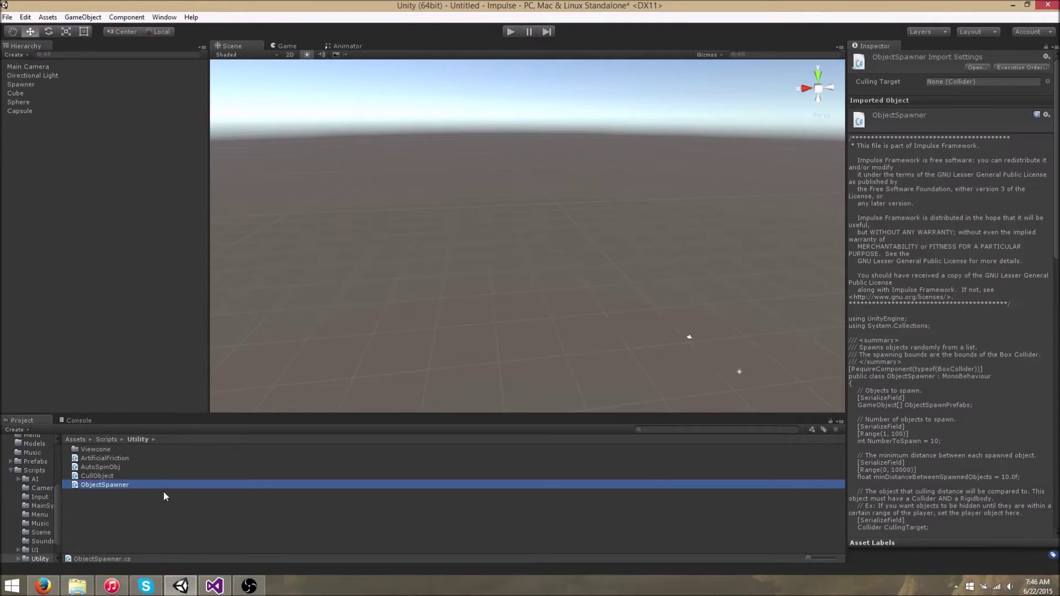
{"action": "left_click", "coordinate": [119, 477]}
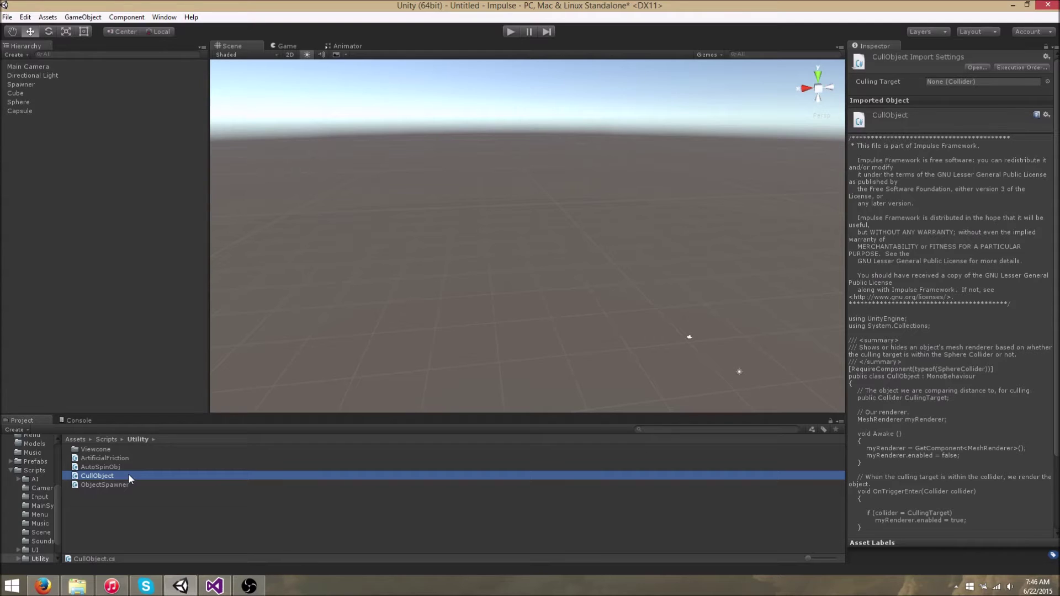
{"action": "left_click", "coordinate": [152, 339]}
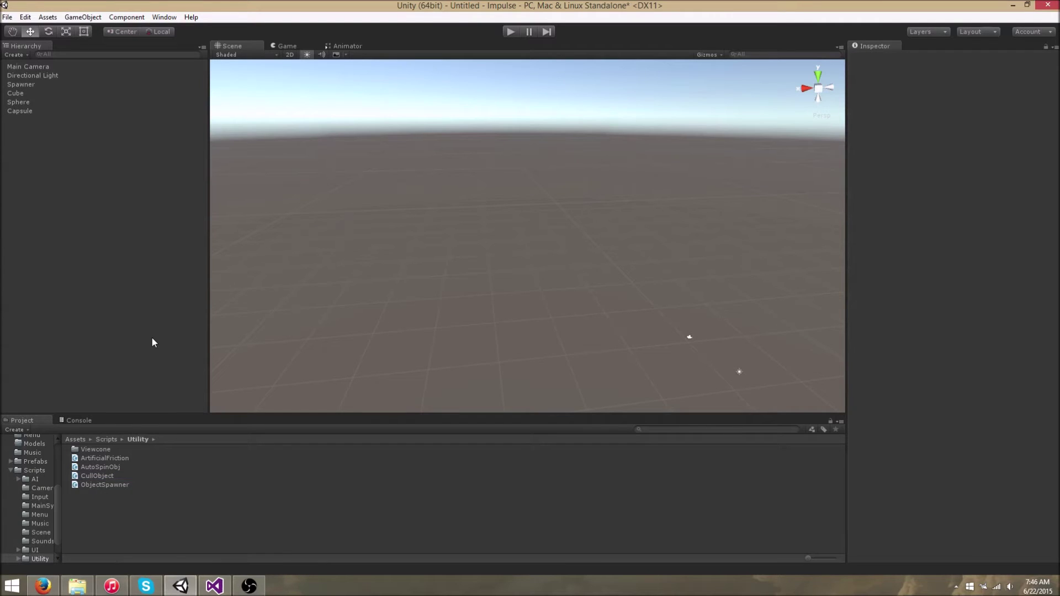
Step: Start a new scene, discarding changes to the current one
{"action": "left_click", "coordinate": [8, 17]}
{"action": "left_click", "coordinate": [12, 29]}
{"action": "left_click", "coordinate": [518, 315]}
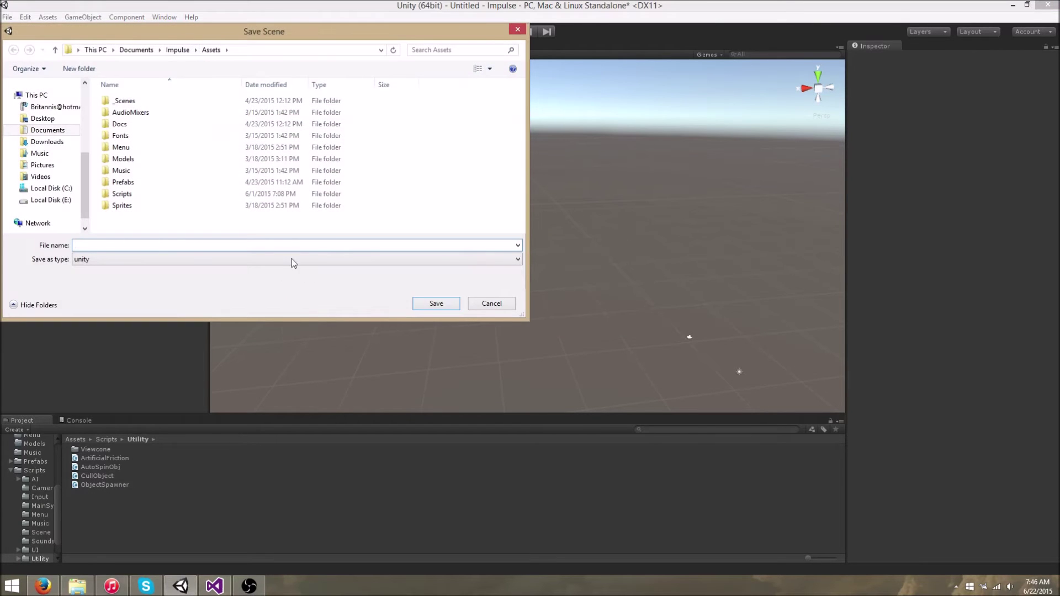
{"action": "left_click", "coordinate": [496, 305]}
{"action": "left_click", "coordinate": [7, 17]}
{"action": "left_click", "coordinate": [16, 27]}
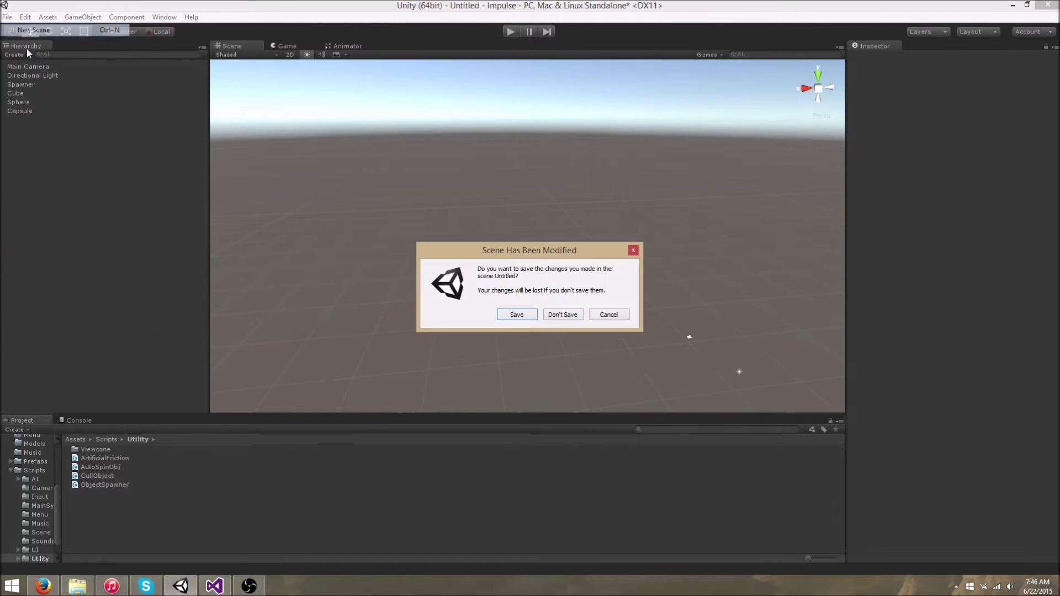
{"action": "left_click", "coordinate": [563, 314]}
Step: Create an empty GameObject and name it Spawner
{"action": "left_click", "coordinate": [83, 17]}
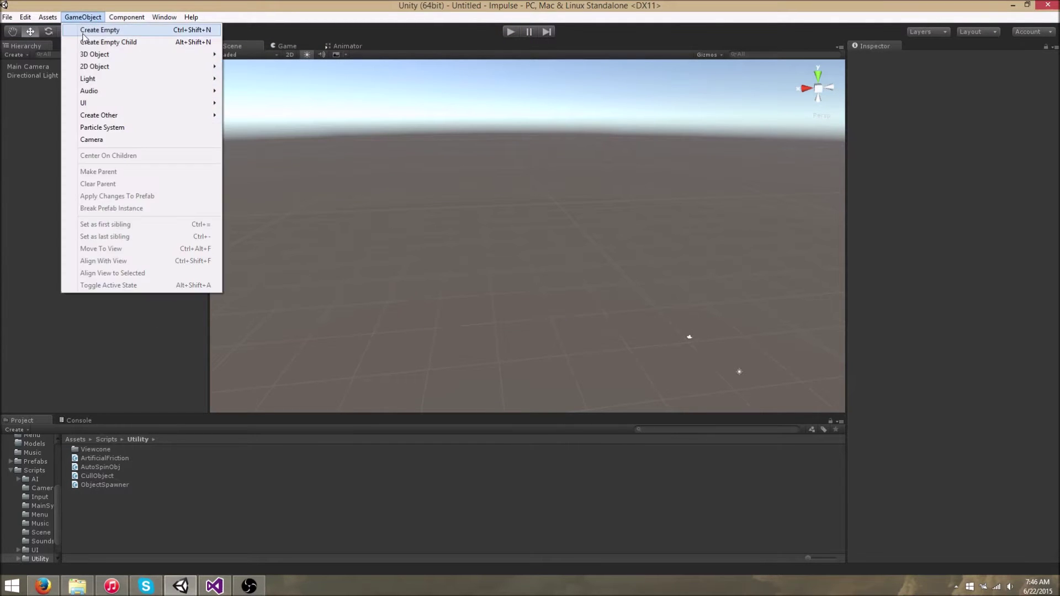
{"action": "left_click", "coordinate": [88, 29]}
{"action": "left_click", "coordinate": [926, 56]}
{"action": "type", "text": "Spawner"}
{"action": "key", "text": "Return"}
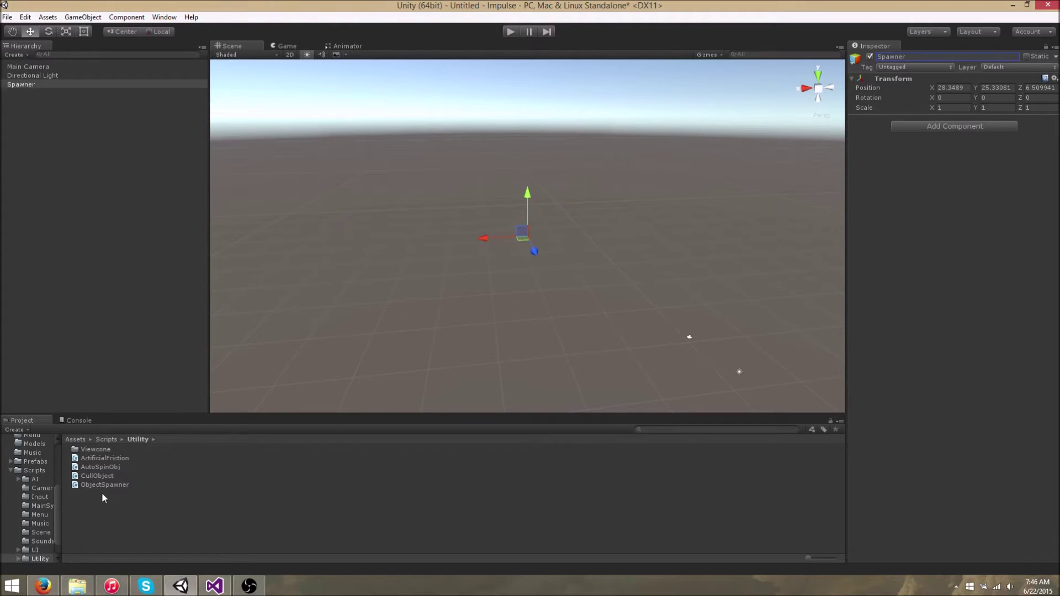
Step: Attach the ObjectSpawner script to Spawner and size its Box Collider to 100
{"action": "left_click_drag", "start_coordinate": [101, 485], "coordinate": [44, 83]}
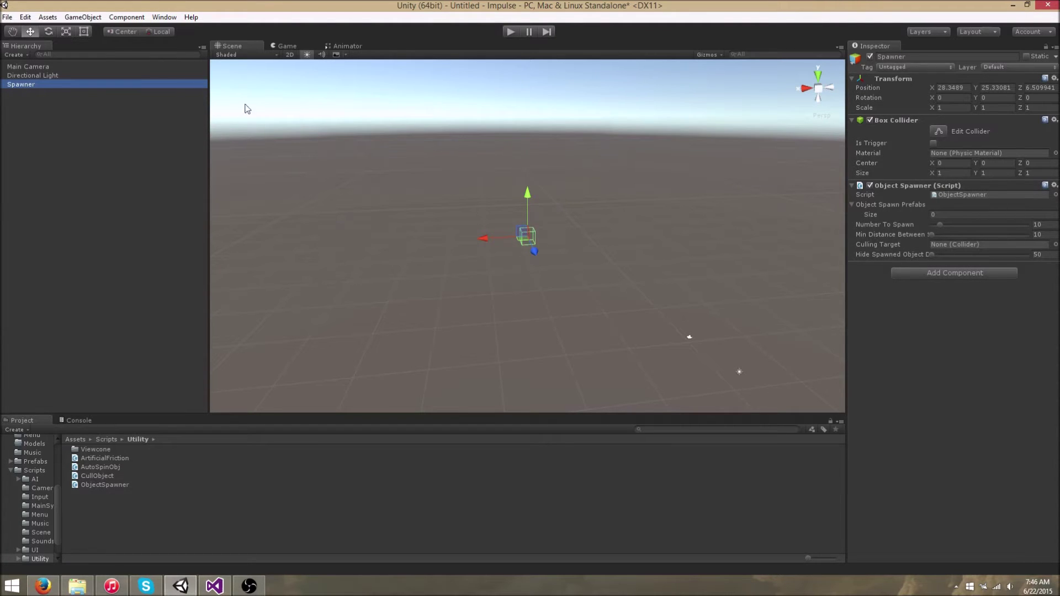
{"action": "left_click", "coordinate": [947, 172]}
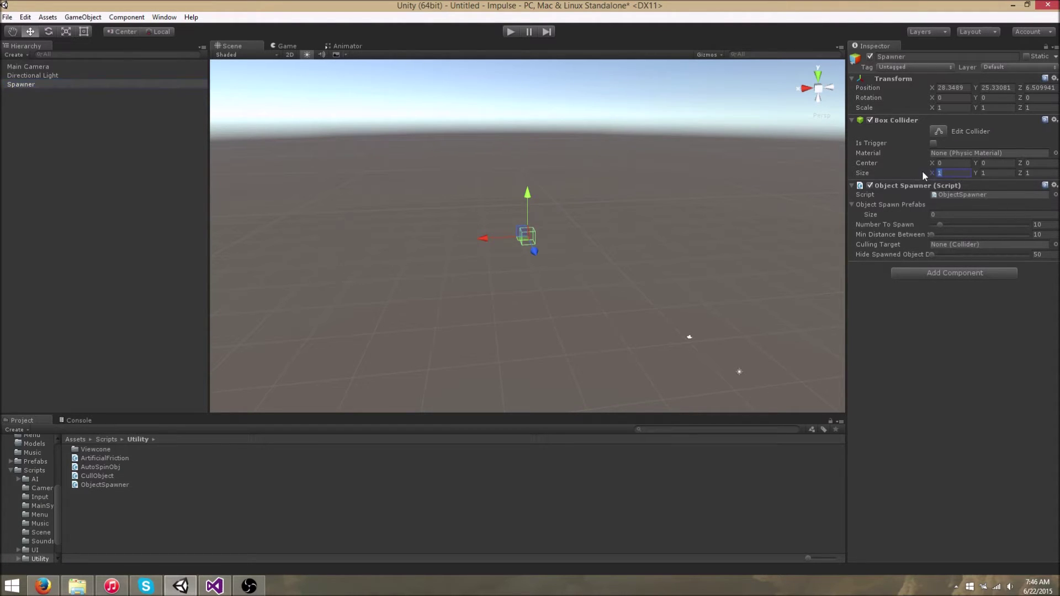
{"action": "type", "text": "100"}
{"action": "left_click", "coordinate": [994, 173]}
{"action": "type", "text": "100"}
{"action": "left_click", "coordinate": [1033, 172]}
{"action": "type", "text": "100f"}
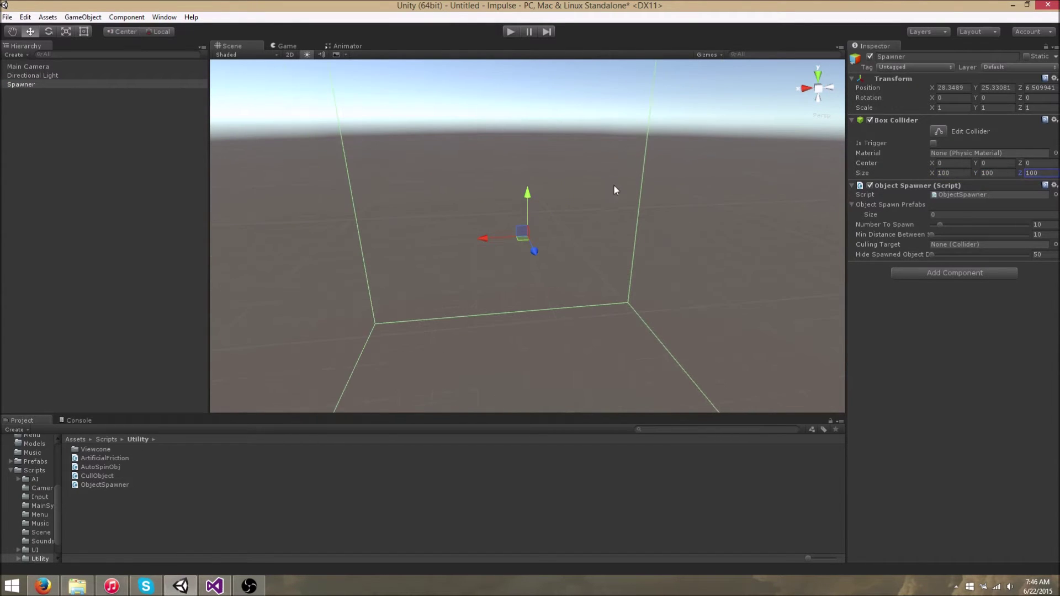
Step: Resize the Box Collider to 50 × 50 × 50
{"action": "left_click", "coordinate": [947, 173]}
{"action": "type", "text": "50"}
{"action": "left_click", "coordinate": [994, 173]}
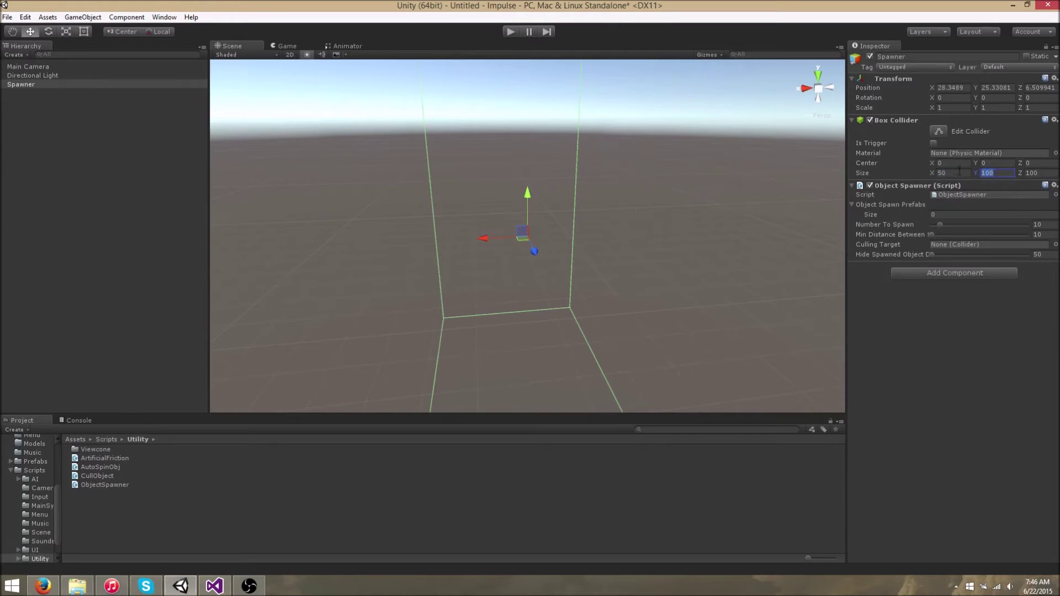
{"action": "type", "text": "50"}
{"action": "left_click", "coordinate": [1033, 173]}
{"action": "type", "text": "50"}
{"action": "left_click_drag", "start_coordinate": [638, 198], "coordinate": [553, 189], "text": "alt"}
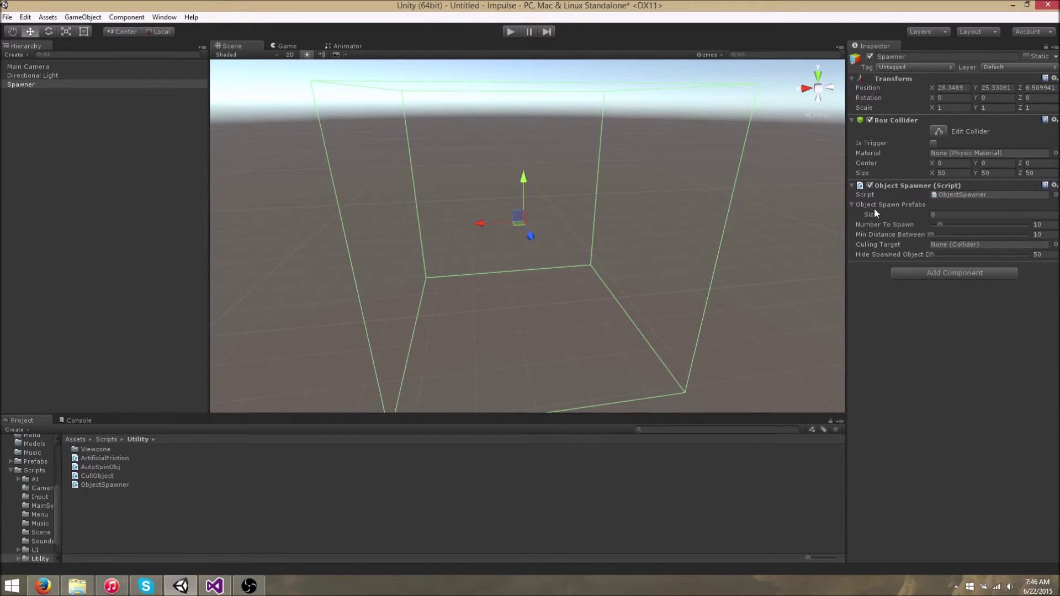
Step: Set Spawner's Object Spawn Prefabs size to 3
{"action": "left_click", "coordinate": [943, 213]}
{"action": "type", "text": "3"}
{"action": "key", "text": "Return"}
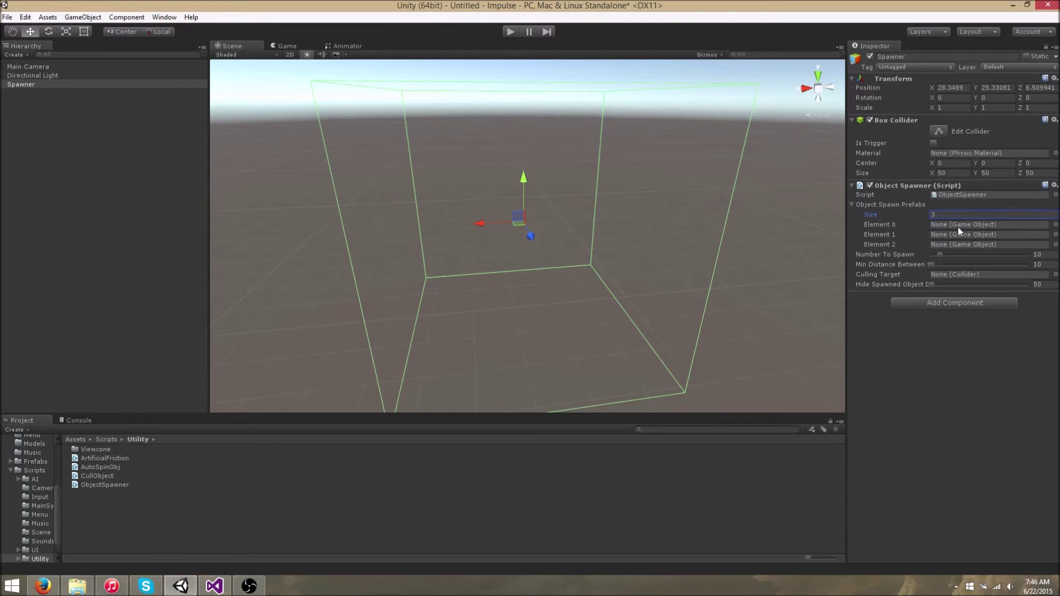
Step: Add a Cube, a Sphere and a Capsule to the scene
{"action": "left_click", "coordinate": [83, 17]}
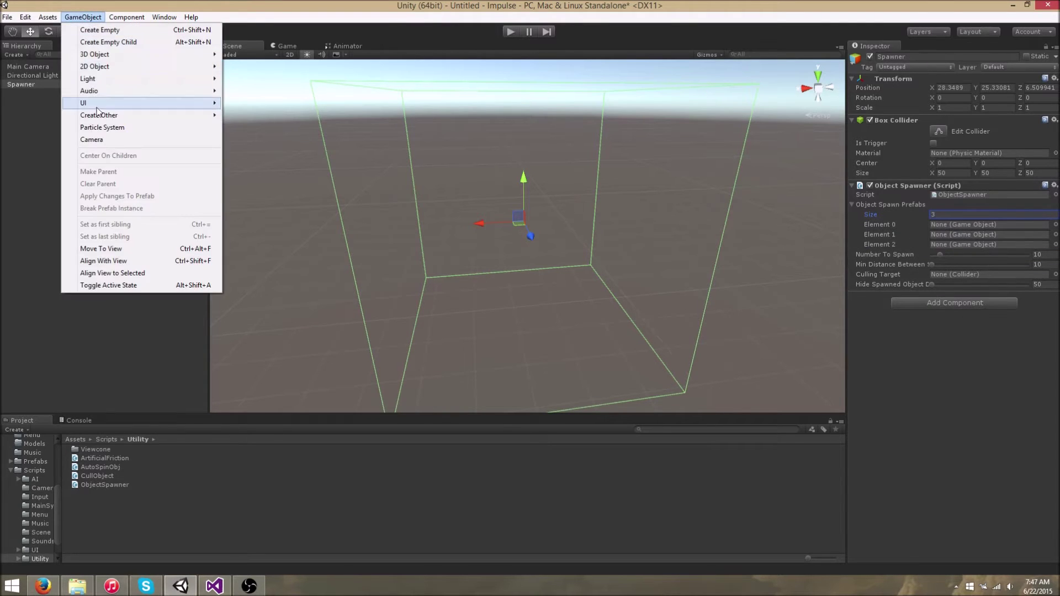
{"action": "mouse_move", "coordinate": [99, 58]}
{"action": "left_click", "coordinate": [247, 55]}
{"action": "left_click", "coordinate": [83, 18]}
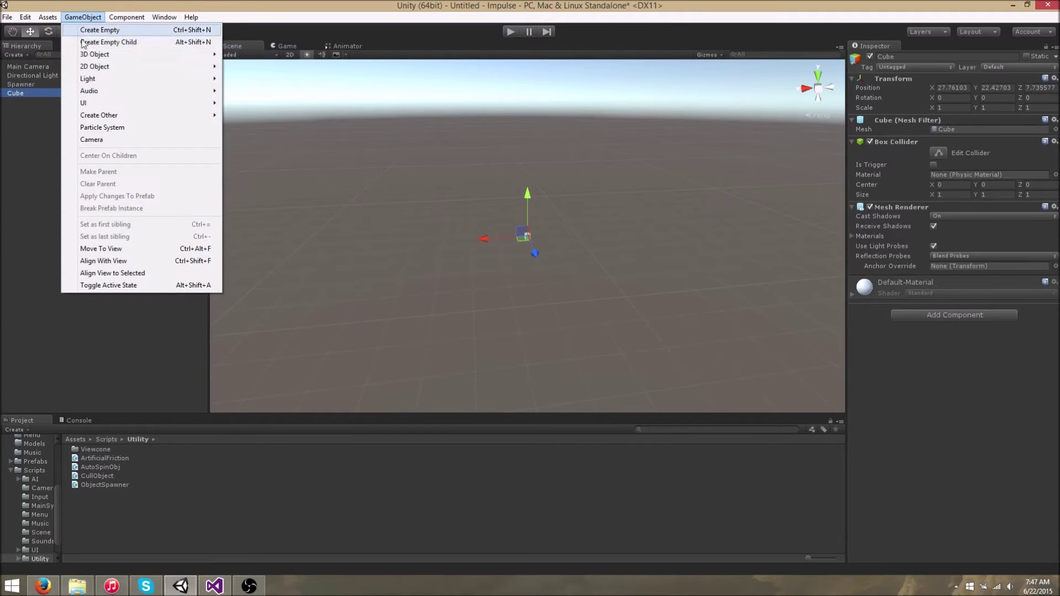
{"action": "left_click", "coordinate": [249, 67]}
{"action": "left_click", "coordinate": [83, 18]}
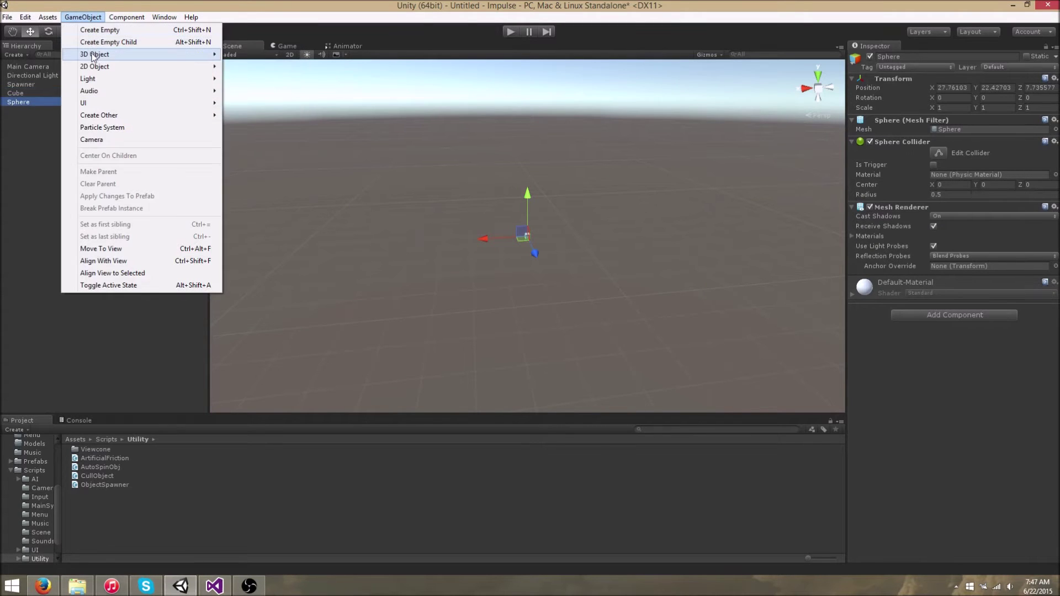
{"action": "left_click", "coordinate": [250, 78]}
Step: Move Cube, Sphere and Capsule together to position 1000, 1000, 1000
{"action": "left_click", "coordinate": [48, 92]}
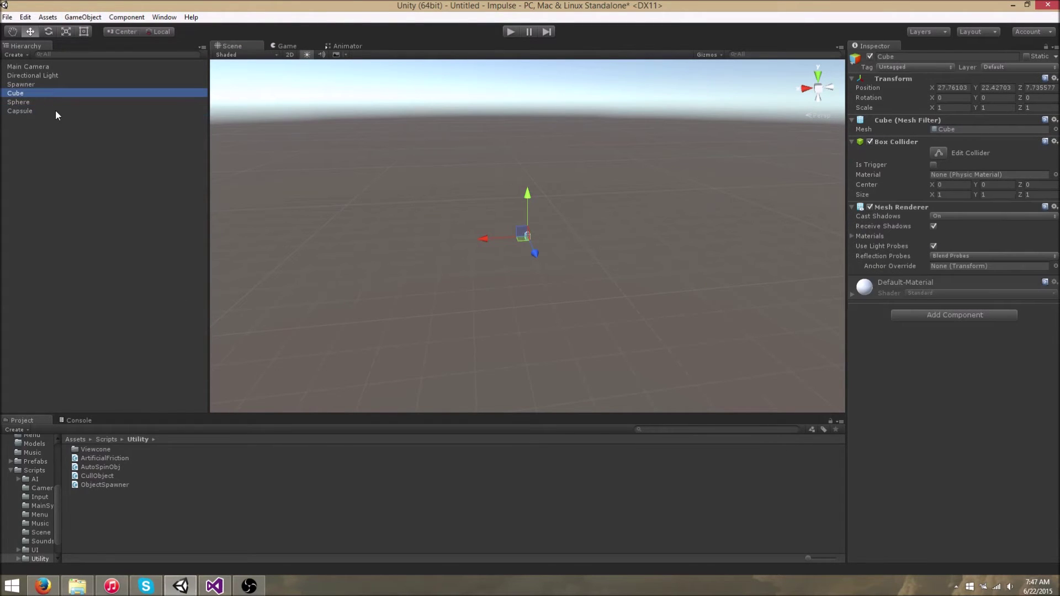
{"action": "left_click", "coordinate": [56, 110], "text": "shift"}
{"action": "left_click", "coordinate": [958, 87]}
{"action": "type", "text": "1000"}
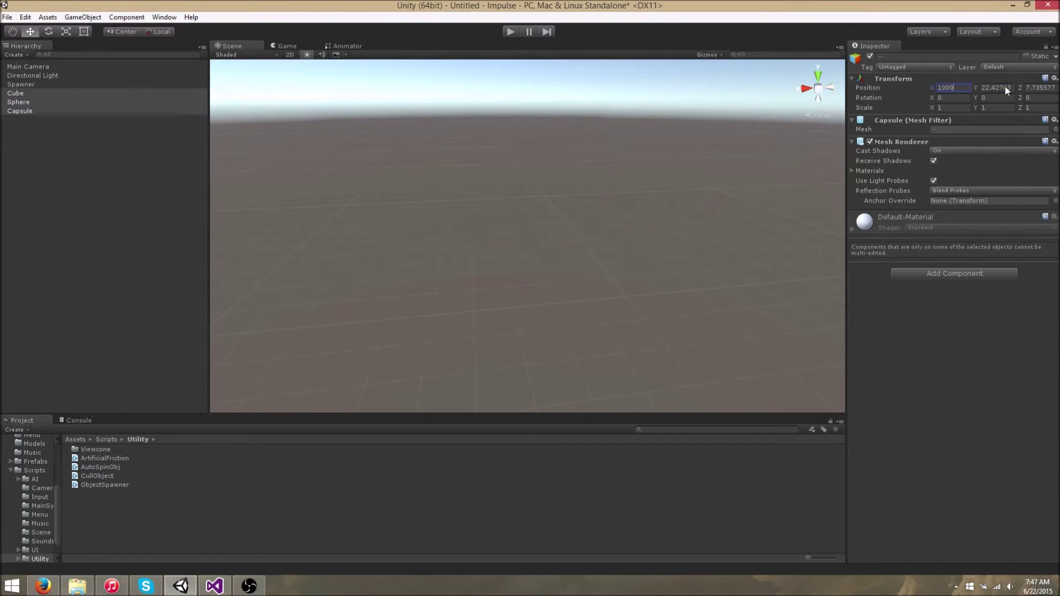
{"action": "left_click", "coordinate": [1011, 88]}
{"action": "type", "text": "1000"}
{"action": "key", "text": "Tab"}
{"action": "type", "text": "1000"}
{"action": "left_click", "coordinate": [29, 84]}
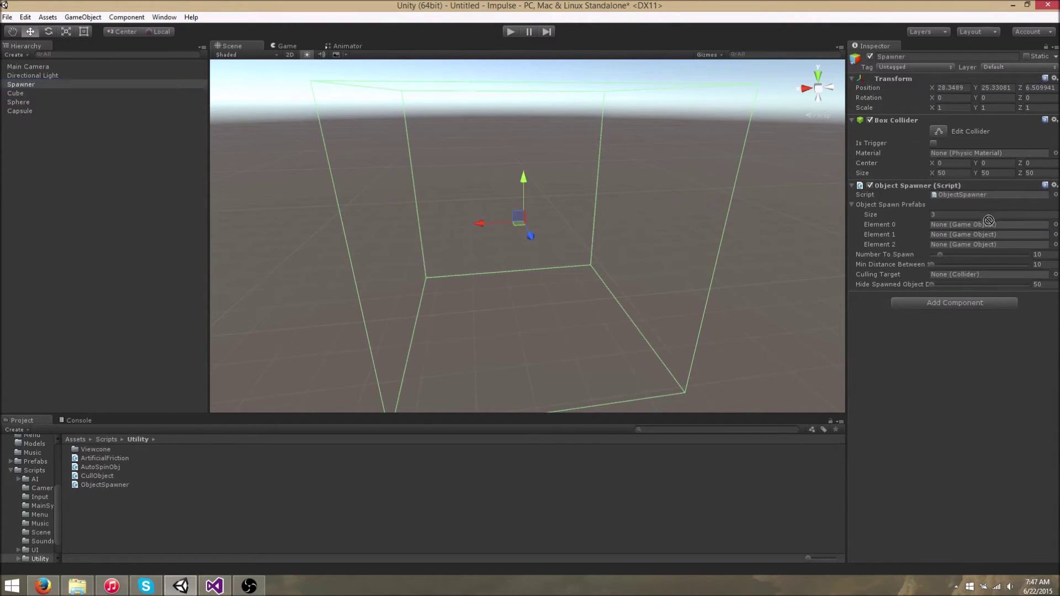
Step: Fill Spawner's prefab Elements 0–2 with Cube, Sphere and Capsule from the Hierarchy
{"action": "left_click_drag", "start_coordinate": [42, 95], "coordinate": [989, 234]}
{"action": "left_click", "coordinate": [21, 84]}
{"action": "left_click", "coordinate": [45, 85]}
{"action": "left_click_drag", "start_coordinate": [11, 112], "coordinate": [960, 245]}
{"action": "scroll", "coordinate": [555, 210], "scroll_direction": "up", "scroll_amount": 1}
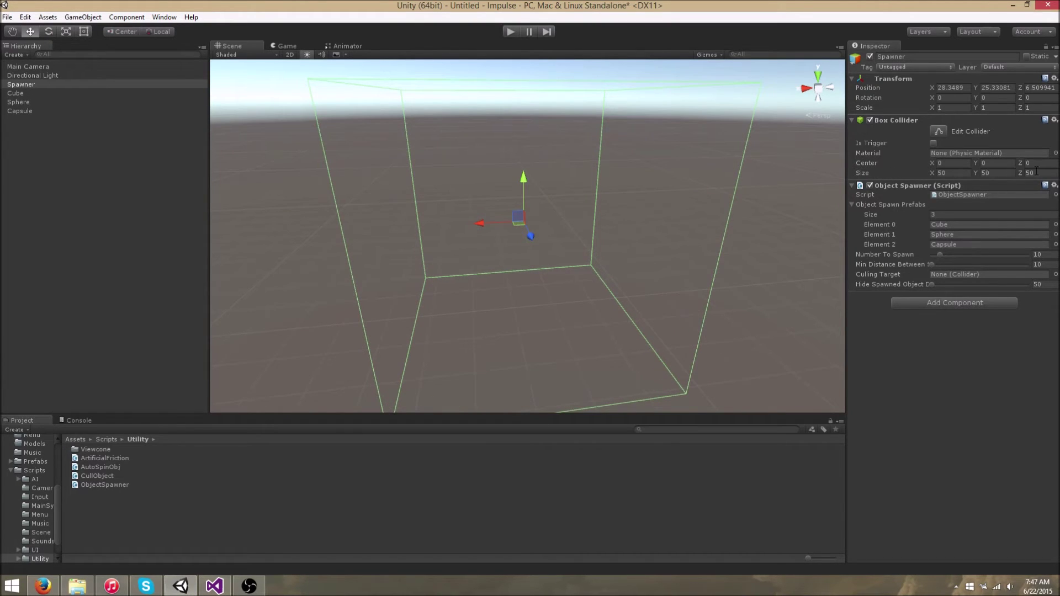
{"action": "scroll", "coordinate": [538, 170], "scroll_direction": "down", "scroll_amount": 2}
{"action": "scroll", "coordinate": [535, 171], "scroll_direction": "up", "scroll_amount": 2}
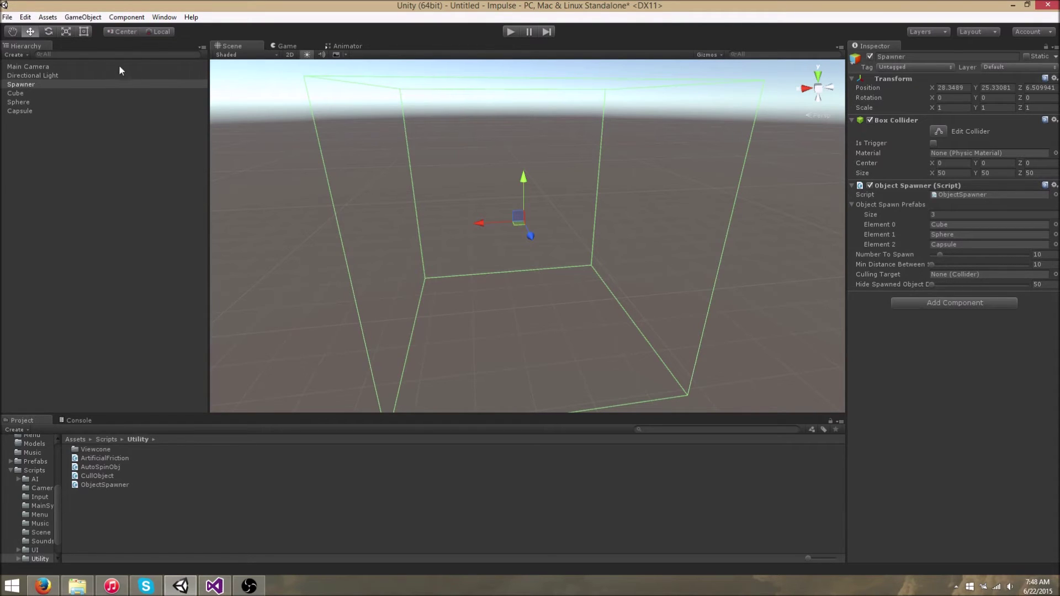
Step: Add a Cylinder and reset its transform to position 0, 0, 0
{"action": "left_click", "coordinate": [83, 17]}
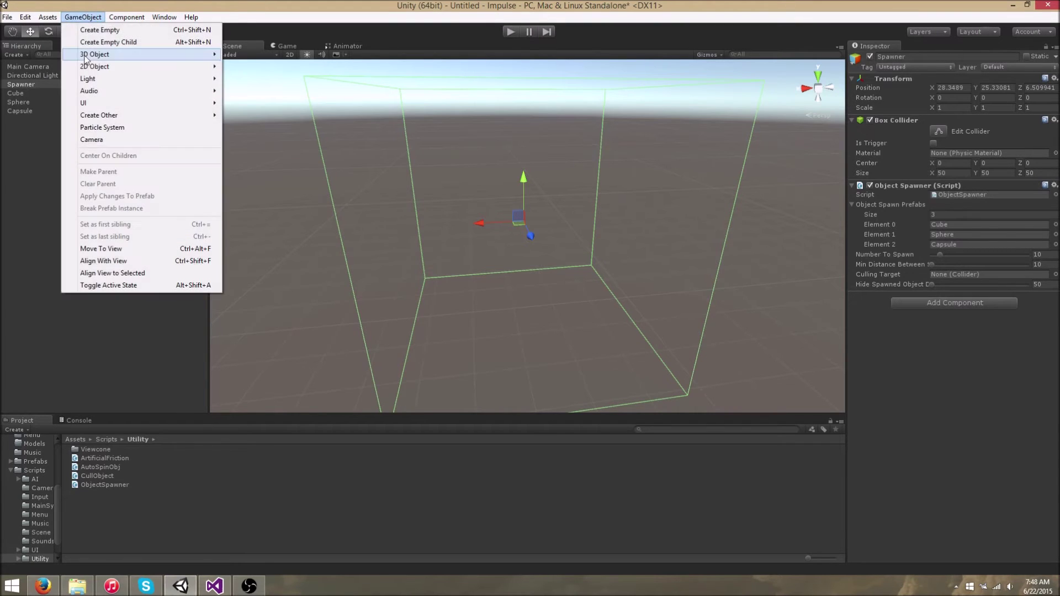
{"action": "mouse_move", "coordinate": [105, 57]}
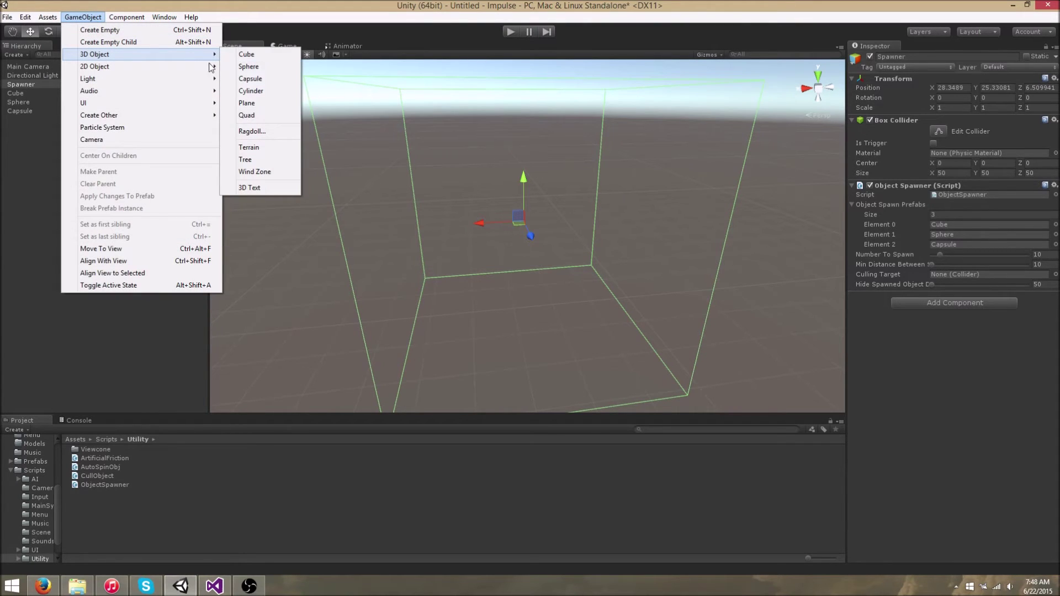
{"action": "left_click", "coordinate": [257, 91]}
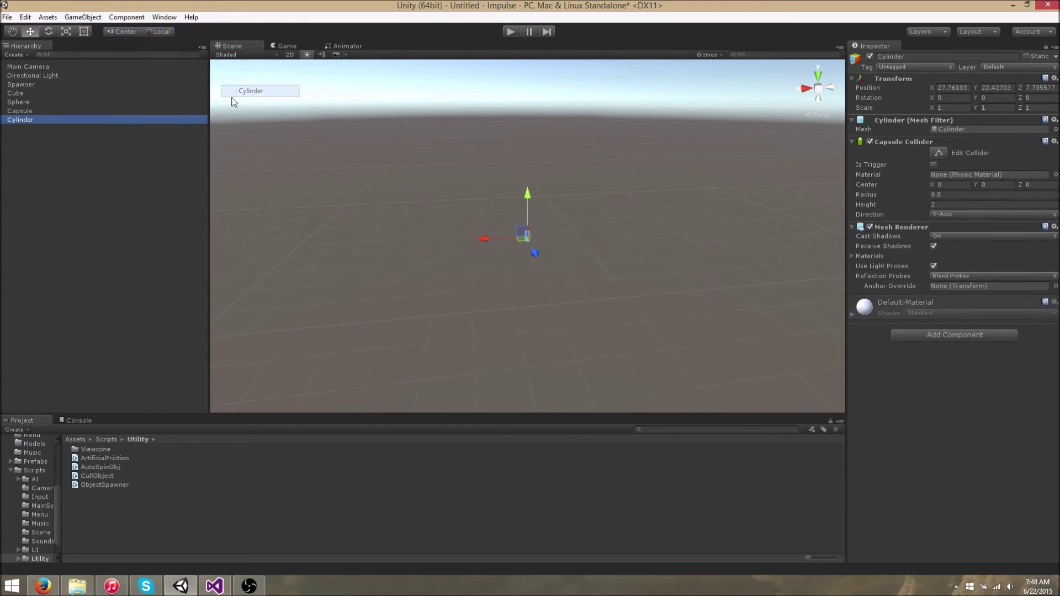
{"action": "left_click", "coordinate": [962, 89]}
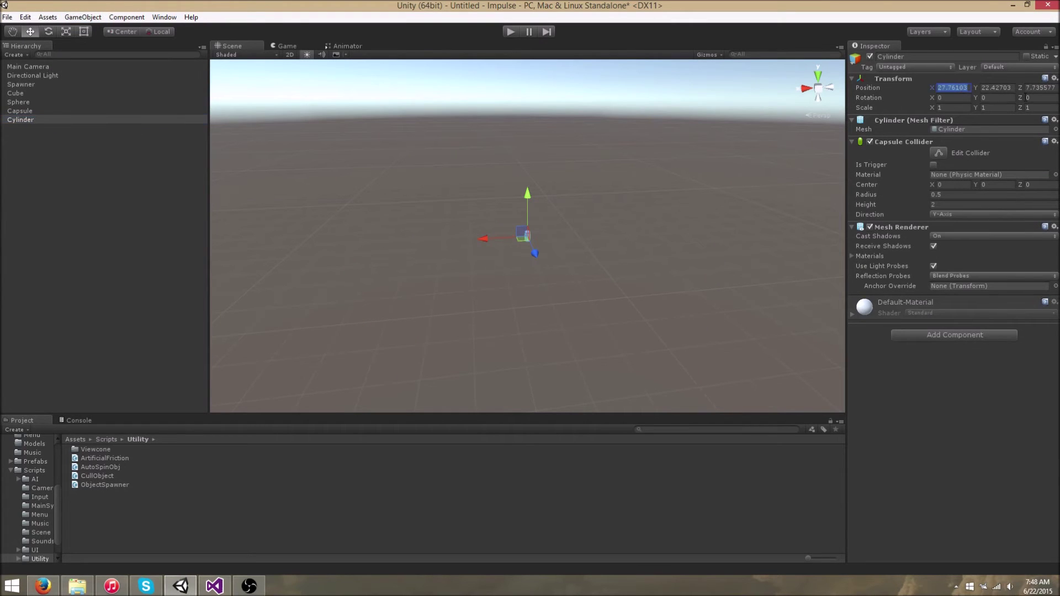
{"action": "left_click", "coordinate": [1055, 79]}
{"action": "left_click", "coordinate": [1049, 92]}
Step: Give the Cylinder a Rigidbody with Use Gravity unchecked
{"action": "left_click", "coordinate": [933, 335]}
{"action": "left_click", "coordinate": [929, 398]}
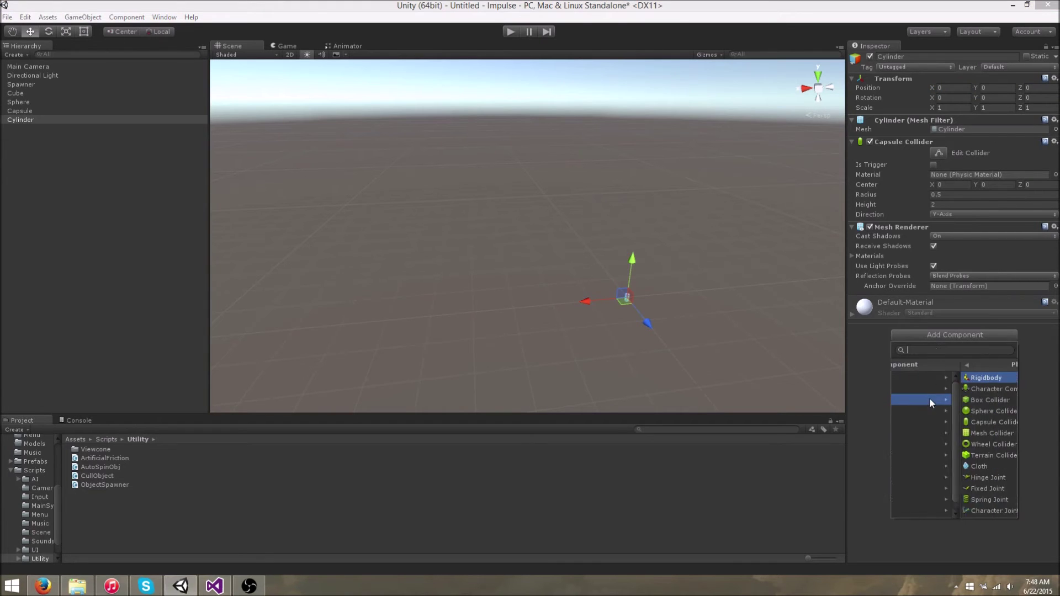
{"action": "left_click", "coordinate": [918, 378]}
{"action": "left_click", "coordinate": [933, 337]}
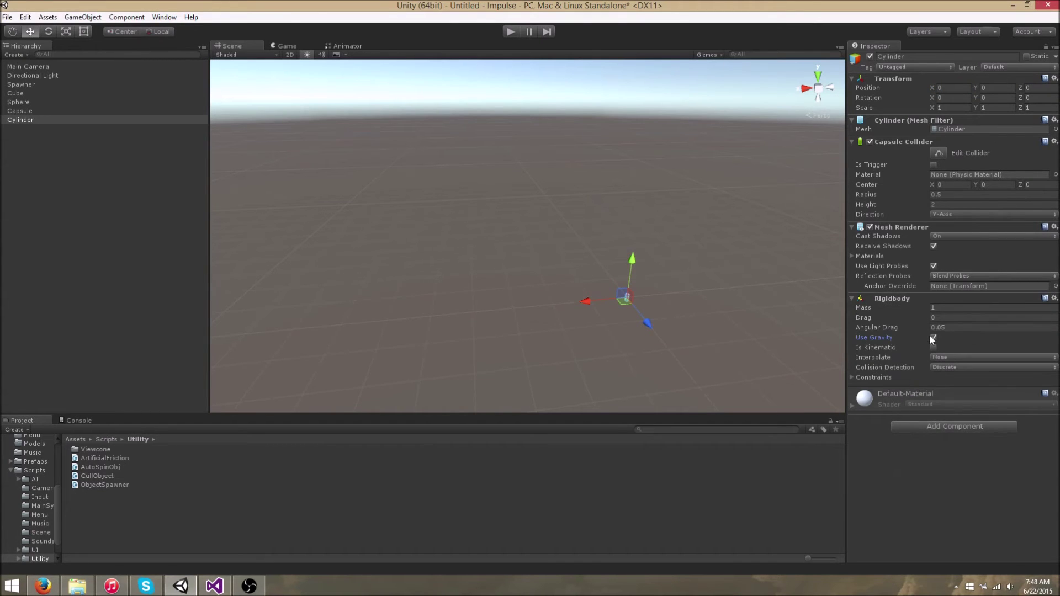
{"action": "middle_click_drag", "start_coordinate": [678, 262], "coordinate": [643, 244]}
Step: Drag the Cylinder into Spawner's Culling Target field, then check the CullObject script
{"action": "left_click", "coordinate": [42, 67]}
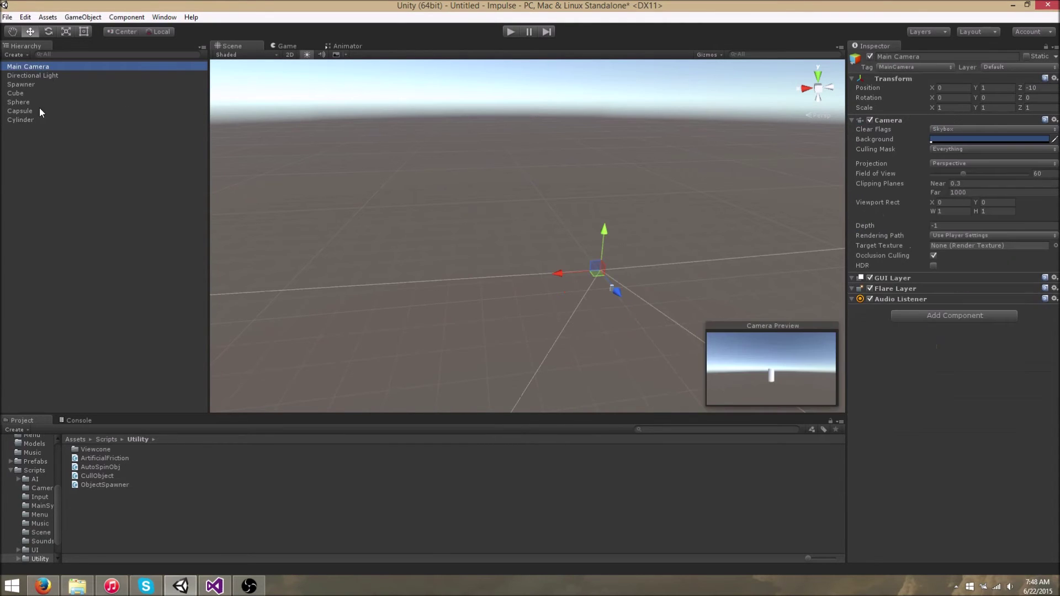
{"action": "left_click", "coordinate": [21, 84]}
{"action": "left_click_drag", "start_coordinate": [35, 120], "coordinate": [960, 281]}
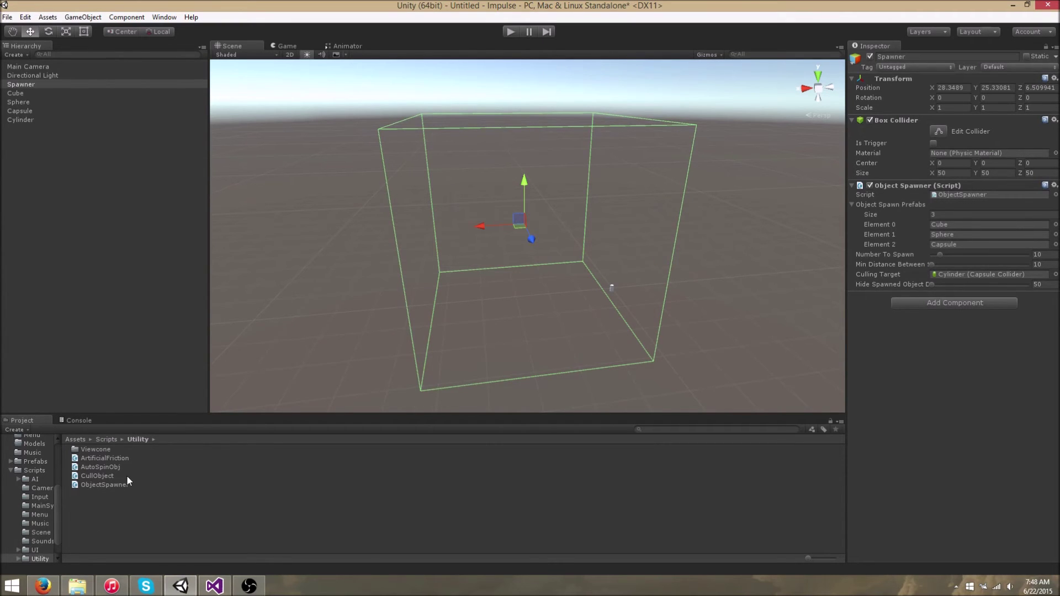
{"action": "left_click", "coordinate": [110, 477]}
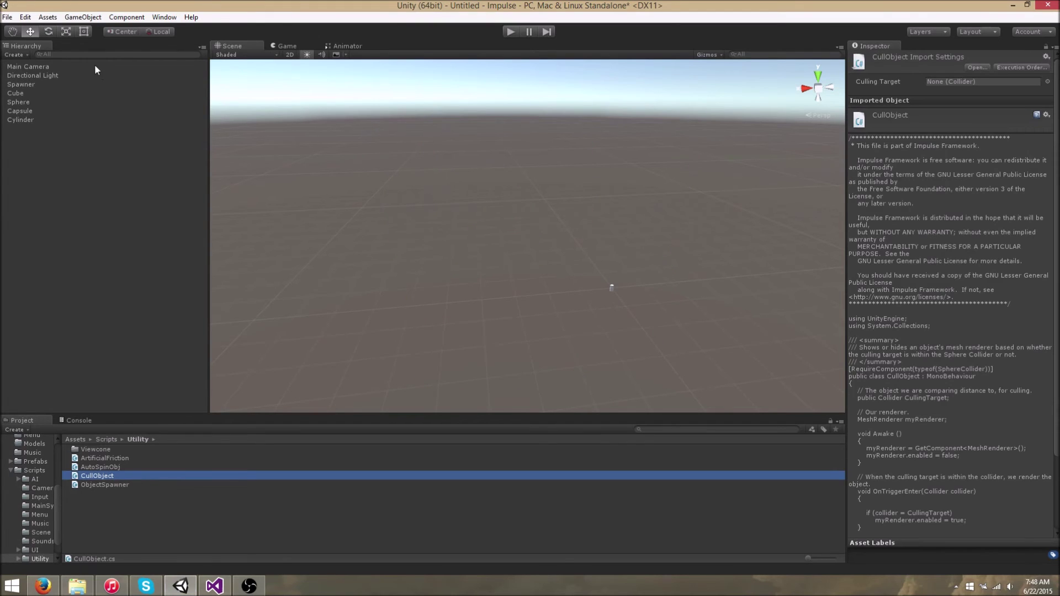
{"action": "left_click", "coordinate": [47, 85]}
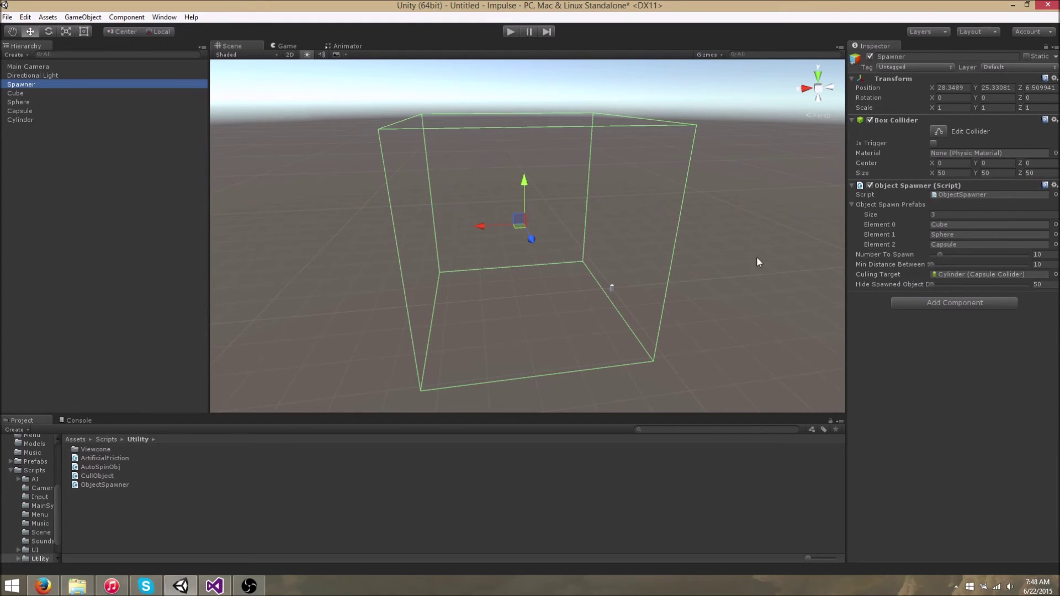
{"action": "scroll", "coordinate": [757, 257], "scroll_direction": "up", "scroll_amount": 3}
{"action": "scroll", "coordinate": [552, 244], "scroll_direction": "down", "scroll_amount": 3}
{"action": "right_click_drag", "start_coordinate": [525, 241], "coordinate": [341, 189]}
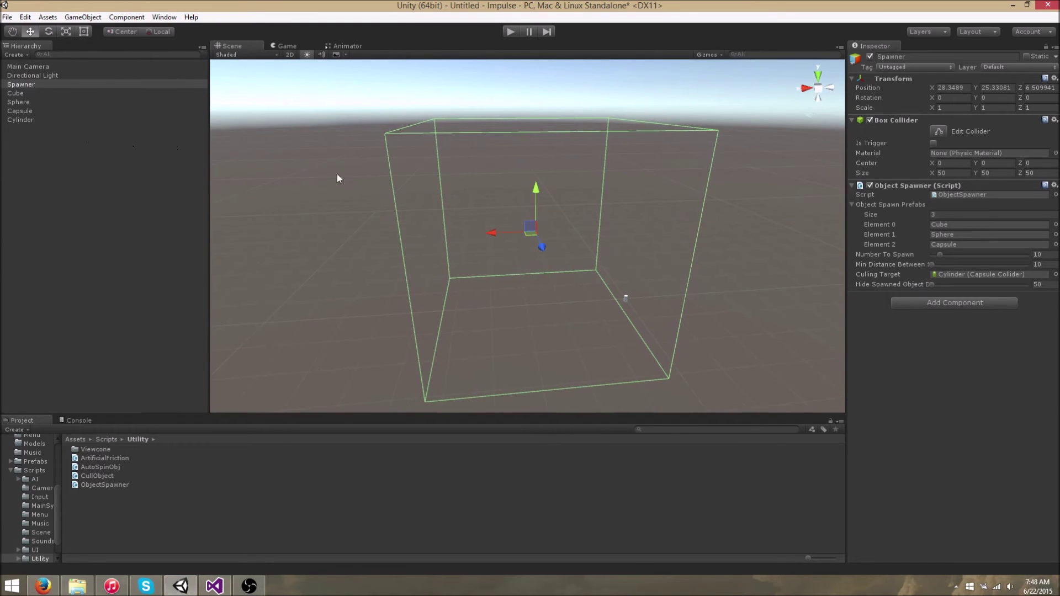
Step: Run the scene and inspect the spawned Sphere, Capsule and Cube clones under Spawner
{"action": "left_click", "coordinate": [510, 33]}
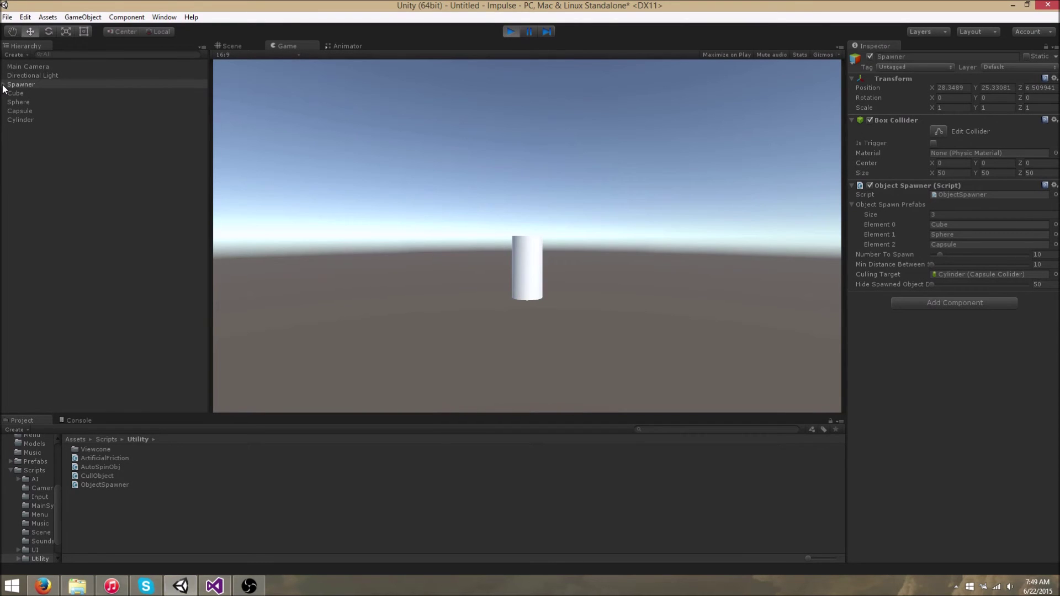
{"action": "left_click", "coordinate": [3, 85]}
{"action": "left_click", "coordinate": [31, 94]}
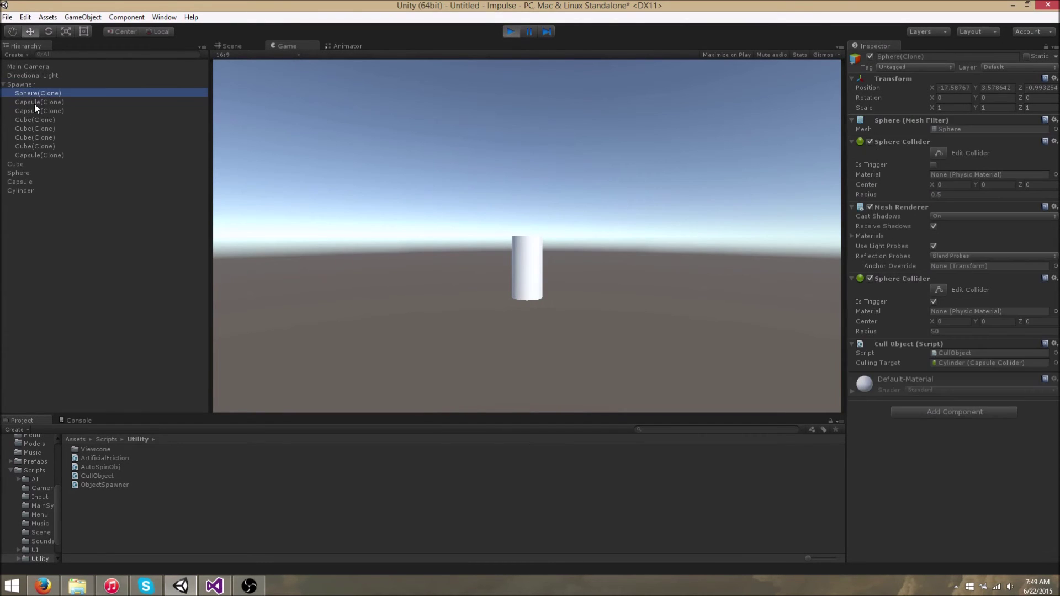
{"action": "left_click", "coordinate": [38, 111]}
{"action": "left_click", "coordinate": [40, 119]}
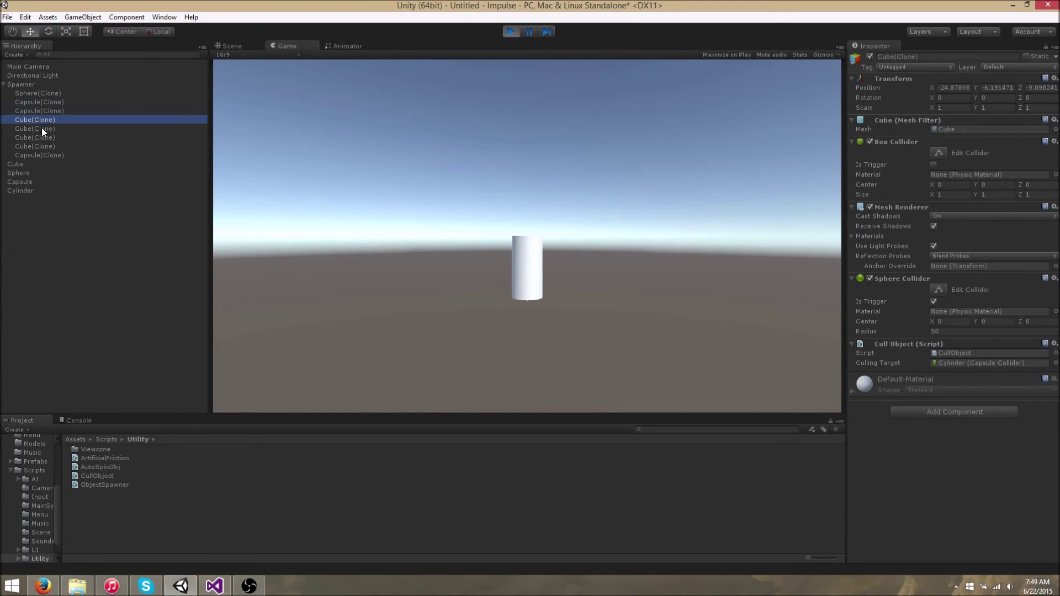
{"action": "left_click", "coordinate": [41, 128]}
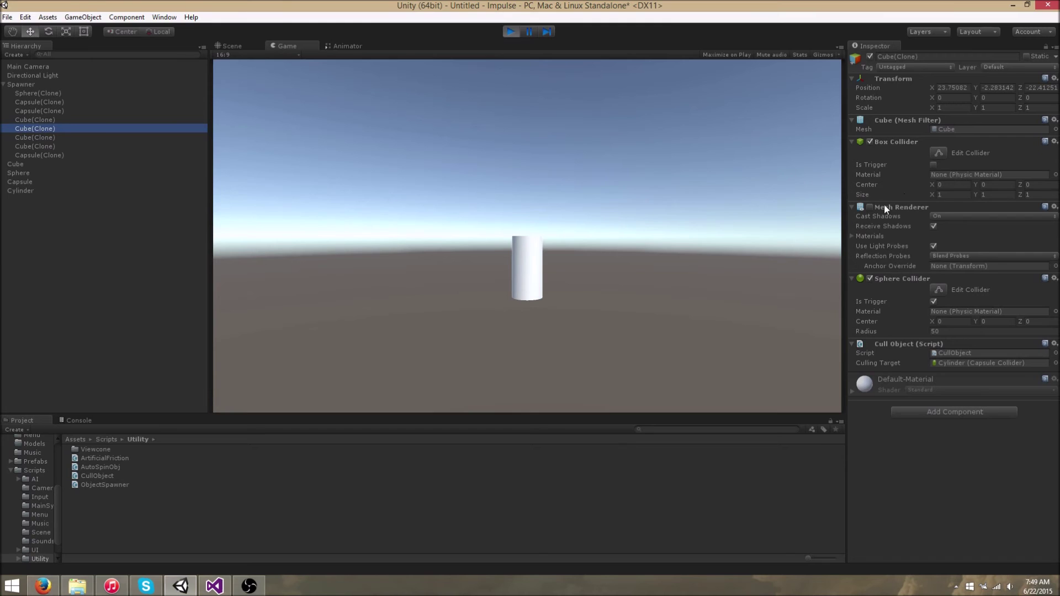
{"action": "left_click", "coordinate": [230, 46]}
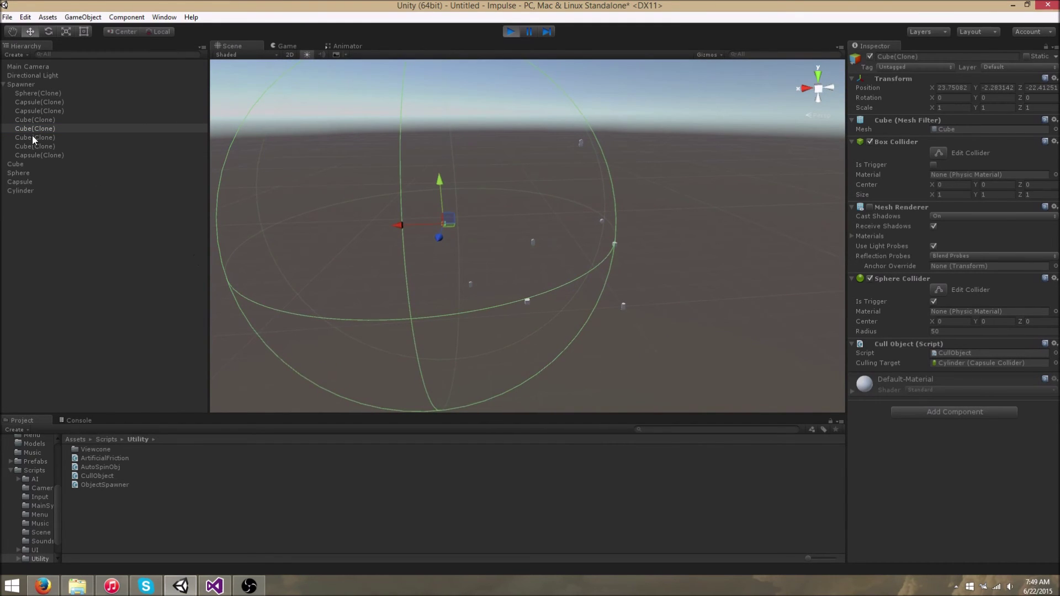
Step: Step through the remaining clones and view their radius-50 trigger spheres in the Scene view
{"action": "left_click", "coordinate": [32, 136]}
{"action": "left_click", "coordinate": [31, 145]}
{"action": "left_click", "coordinate": [35, 156]}
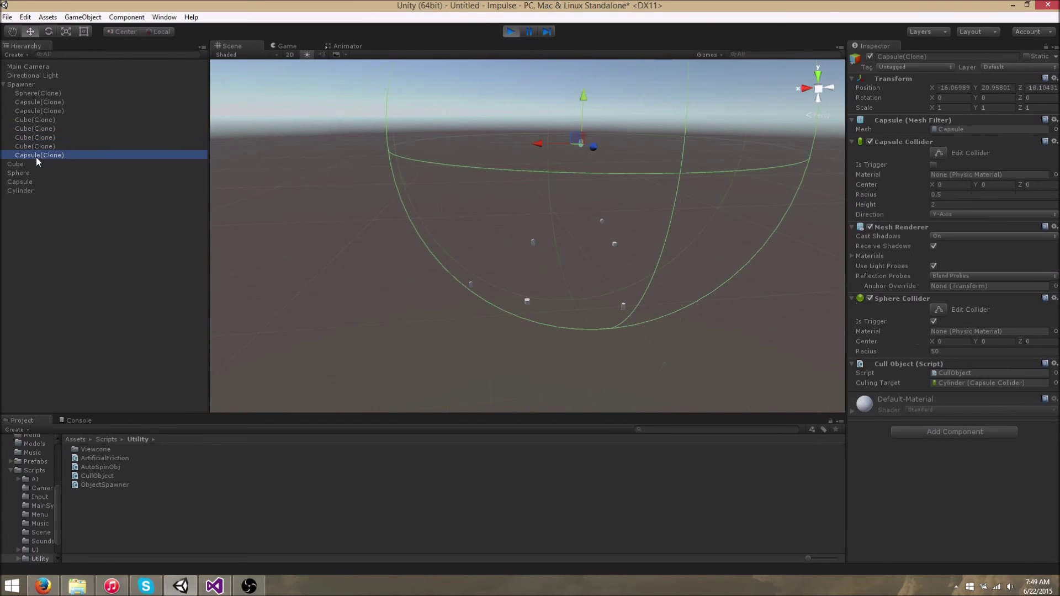
{"action": "left_click", "coordinate": [30, 93]}
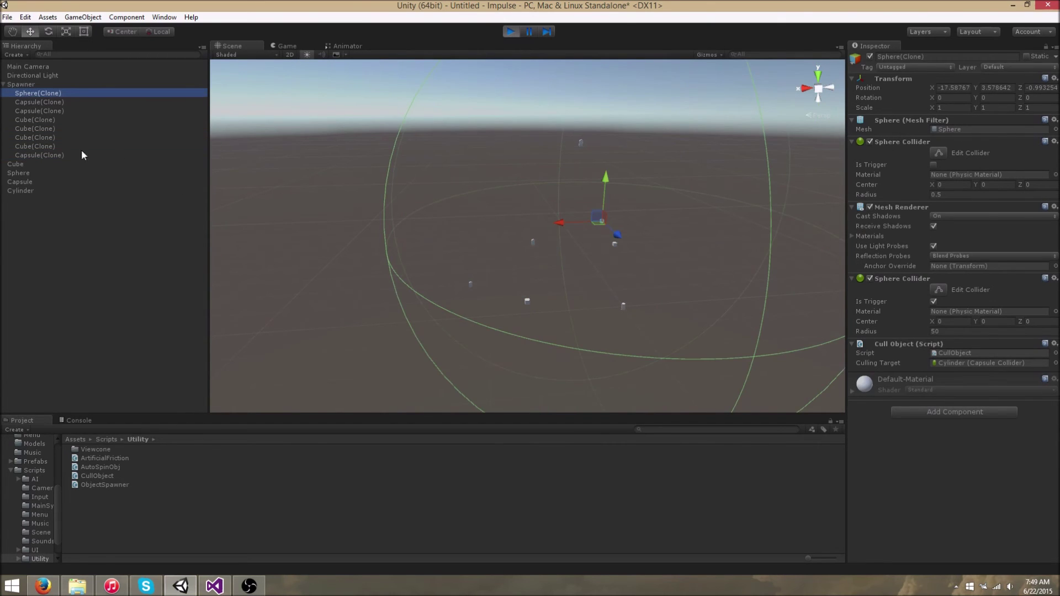
{"action": "left_click", "coordinate": [39, 137]}
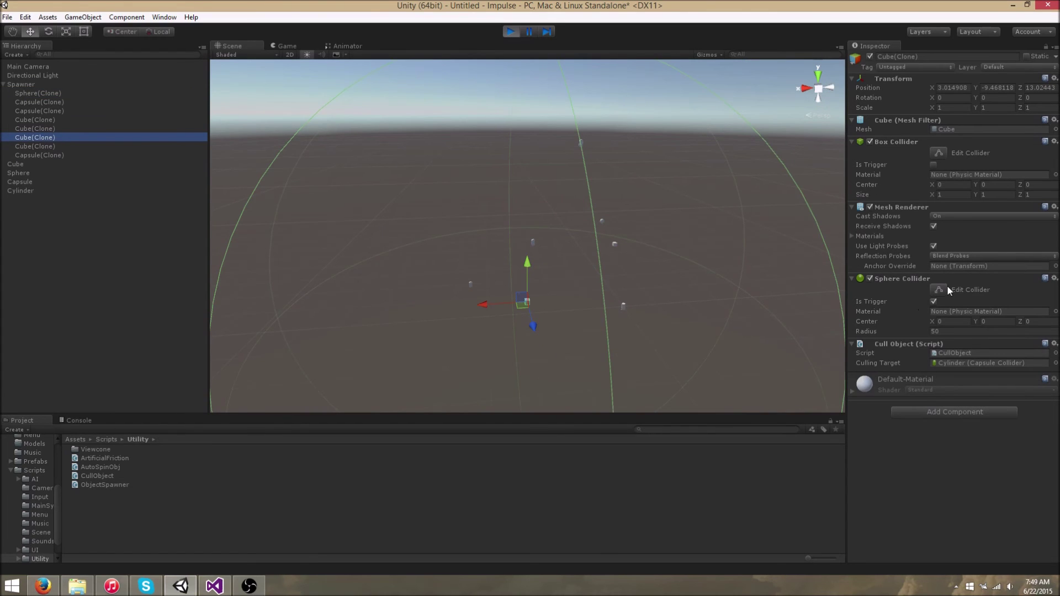
{"action": "scroll", "coordinate": [572, 227], "scroll_direction": "down", "scroll_amount": 5}
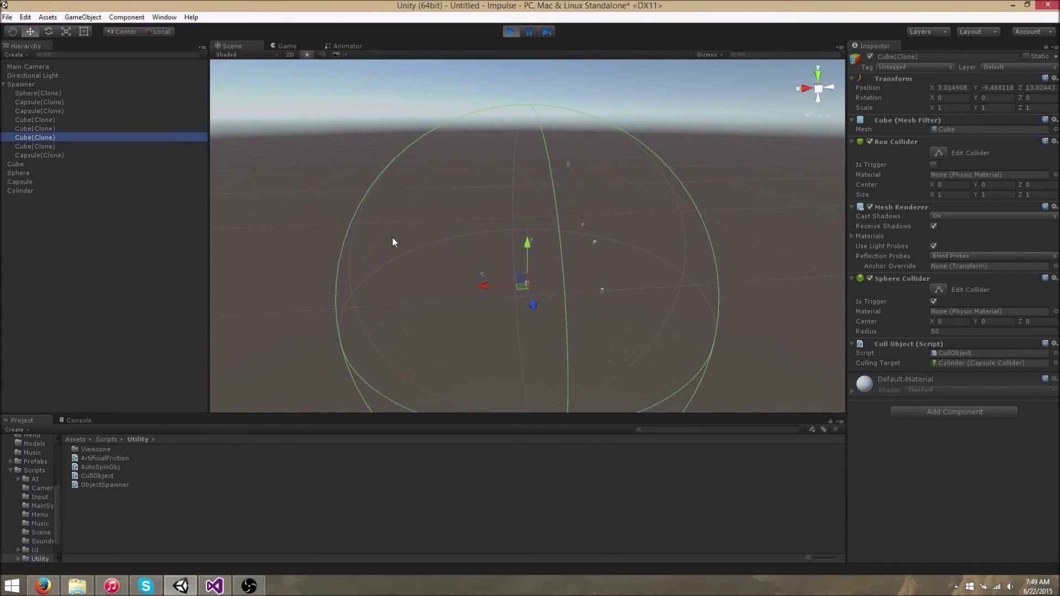
{"action": "left_click", "coordinate": [25, 84]}
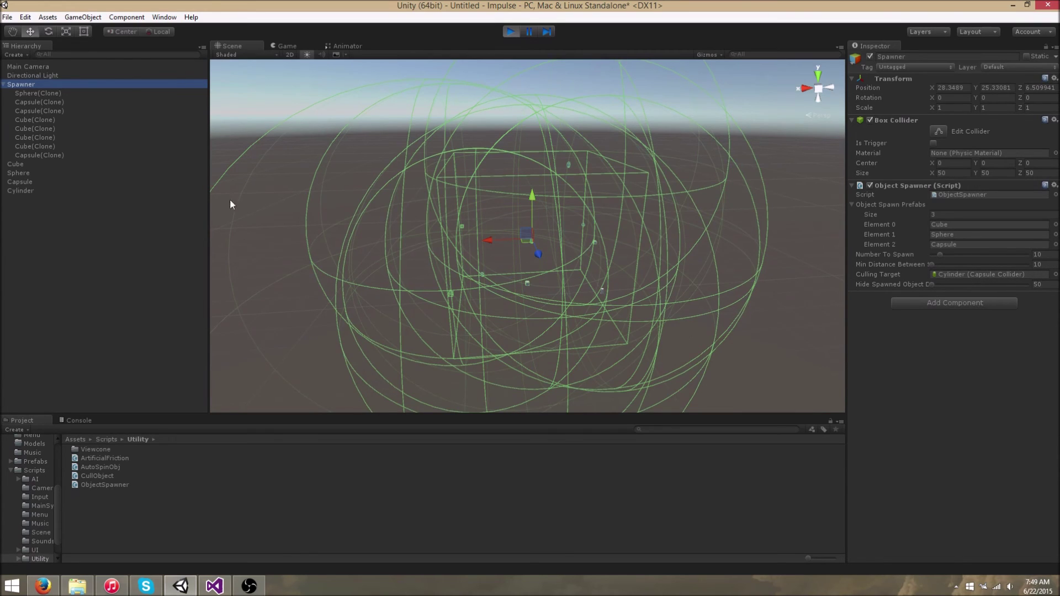
{"action": "left_click", "coordinate": [45, 137]}
{"action": "left_click", "coordinate": [43, 128]}
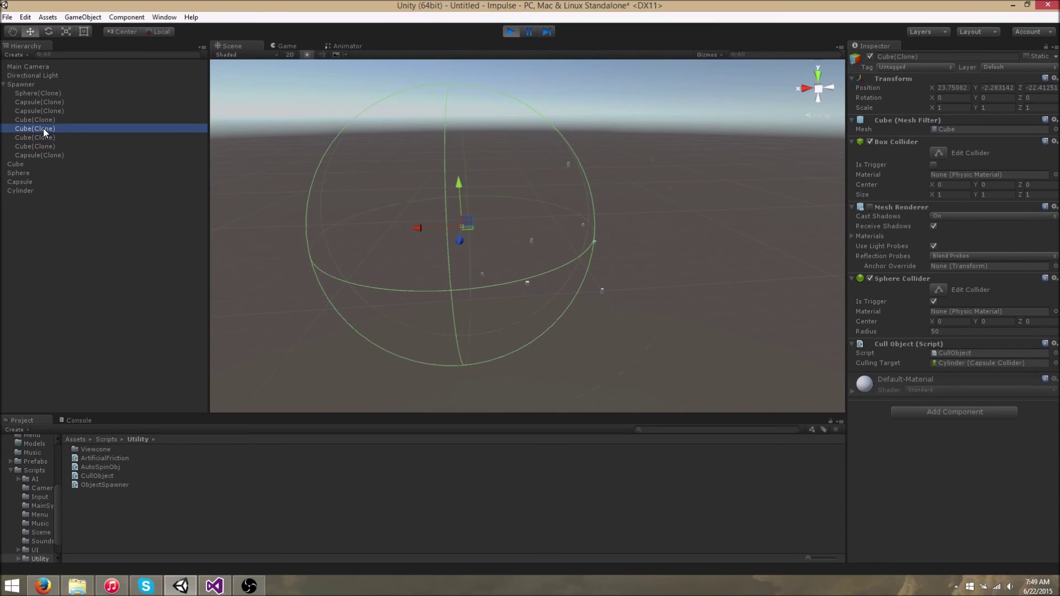
{"action": "right_click_drag", "start_coordinate": [349, 196], "coordinate": [509, 244]}
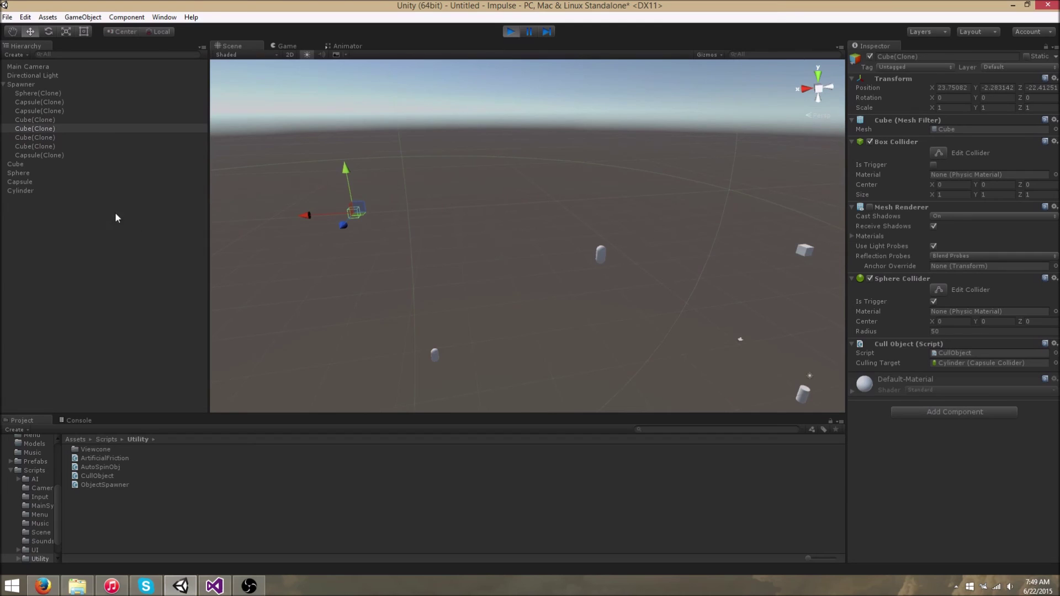
{"action": "left_click", "coordinate": [22, 190]}
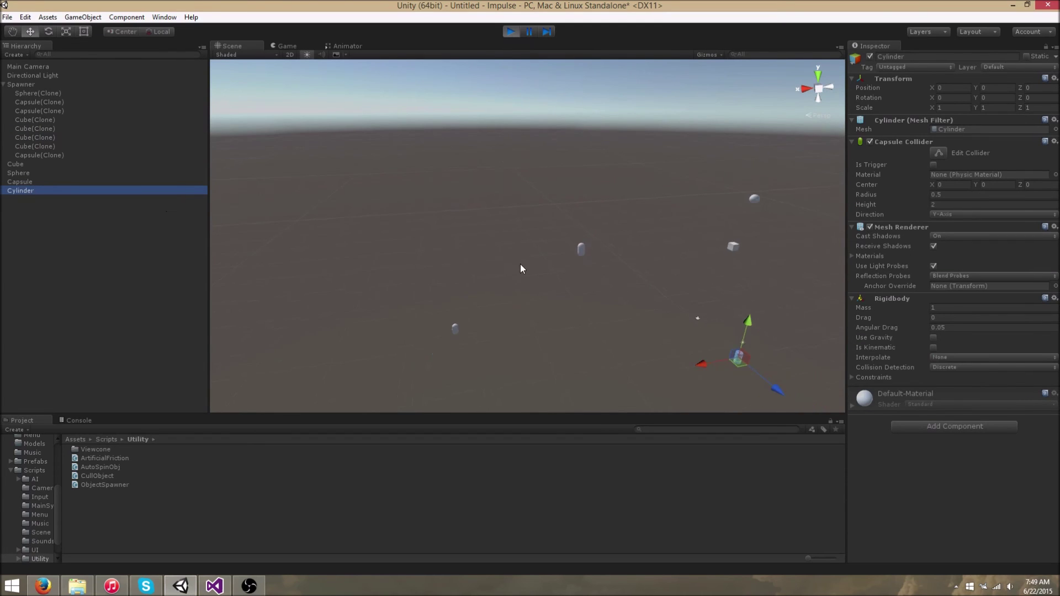
Step: Drag the running Cylinder away from the spawned clones so it drifts off
{"action": "right_click_drag", "start_coordinate": [520, 264], "coordinate": [512, 266]}
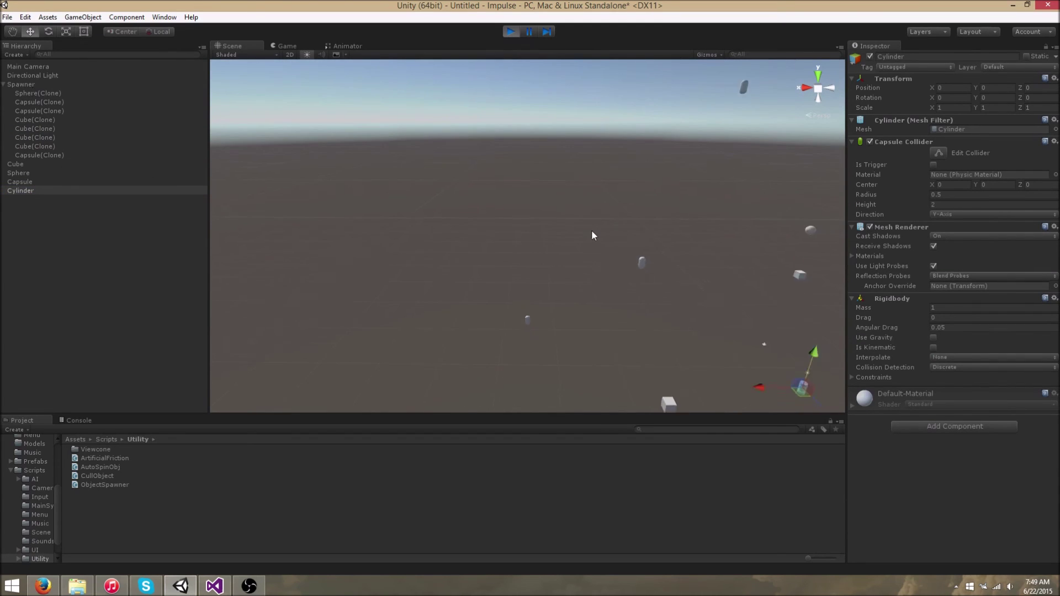
{"action": "right_click_drag", "start_coordinate": [591, 230], "coordinate": [635, 232]}
{"action": "left_click_drag", "start_coordinate": [563, 313], "coordinate": [598, 337]}
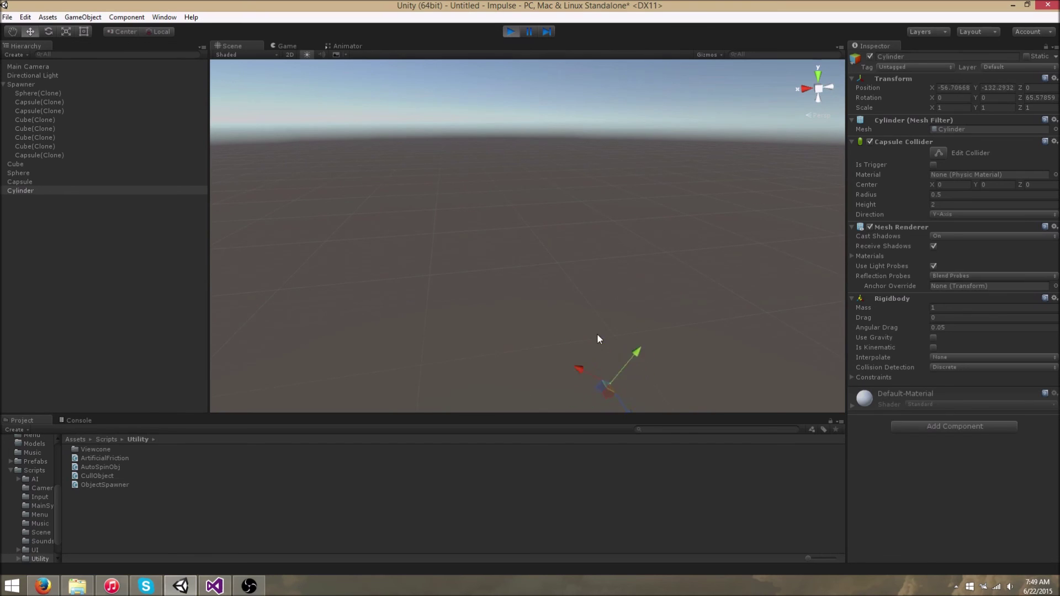
{"action": "left_click", "coordinate": [471, 166]}
{"action": "left_click", "coordinate": [49, 190]}
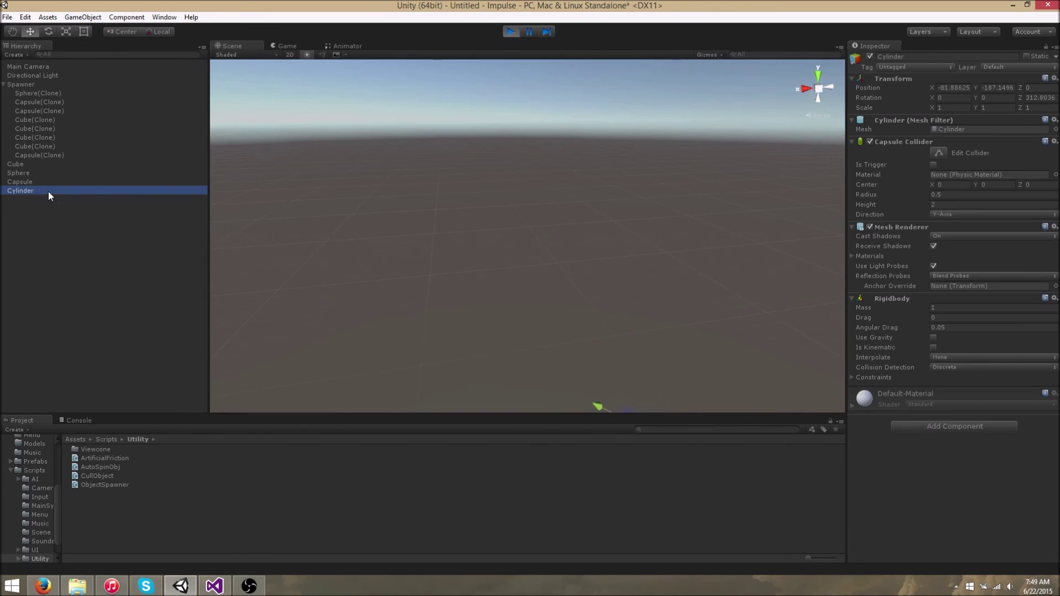
Step: Make the Cylinder's Rigidbody kinematic and its collider a trigger, and frame it in view
{"action": "left_click", "coordinate": [933, 347]}
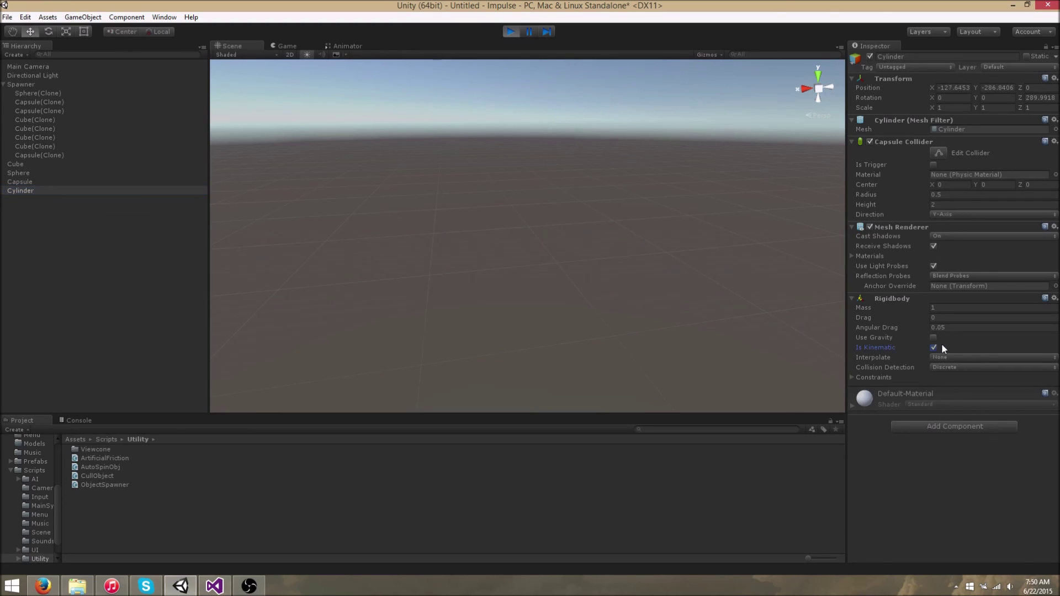
{"action": "left_click", "coordinate": [933, 164]}
{"action": "key", "text": "f"}
Step: Reset the Cylinder's Transform and move it among the spawned objects at X -11.1, Y 16.9, Z 8.3
{"action": "left_click_drag", "start_coordinate": [573, 389], "coordinate": [467, 145]}
{"action": "left_click", "coordinate": [1055, 79]}
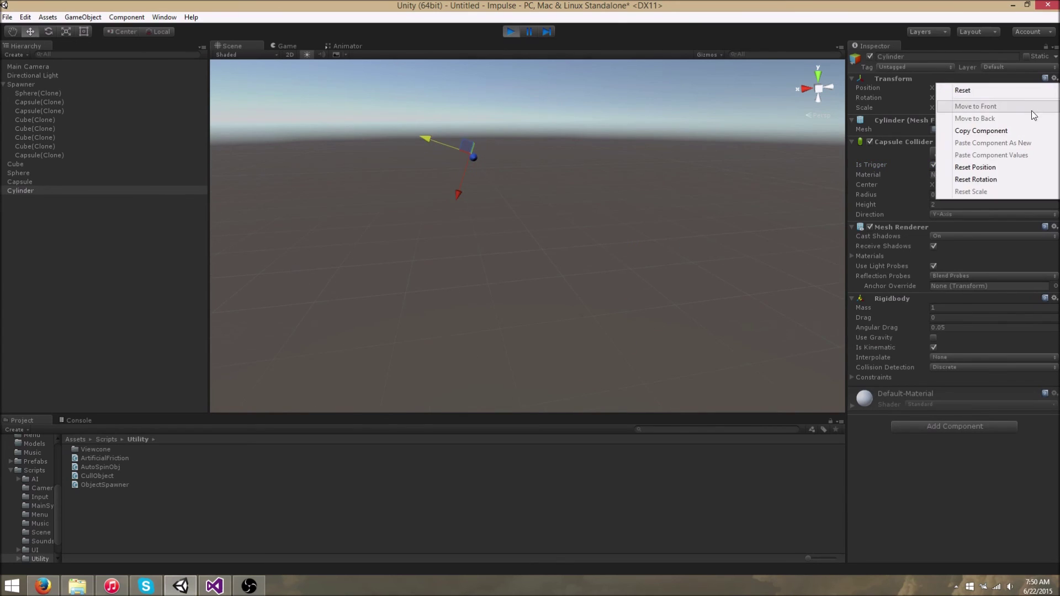
{"action": "left_click", "coordinate": [961, 22]}
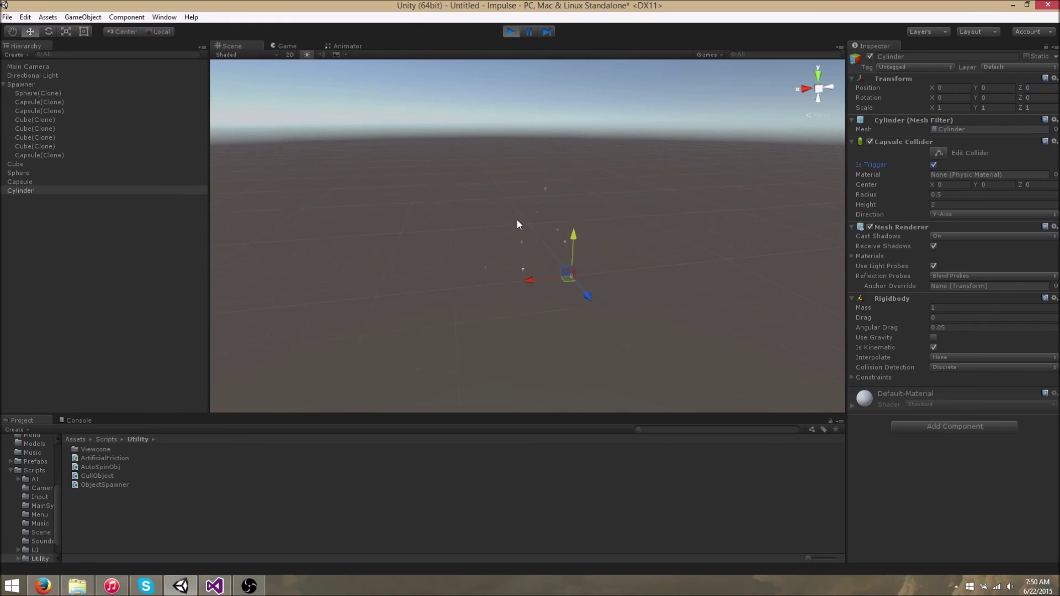
{"action": "left_click_drag", "start_coordinate": [545, 326], "coordinate": [455, 334]}
{"action": "left_click_drag", "start_coordinate": [506, 292], "coordinate": [514, 209]}
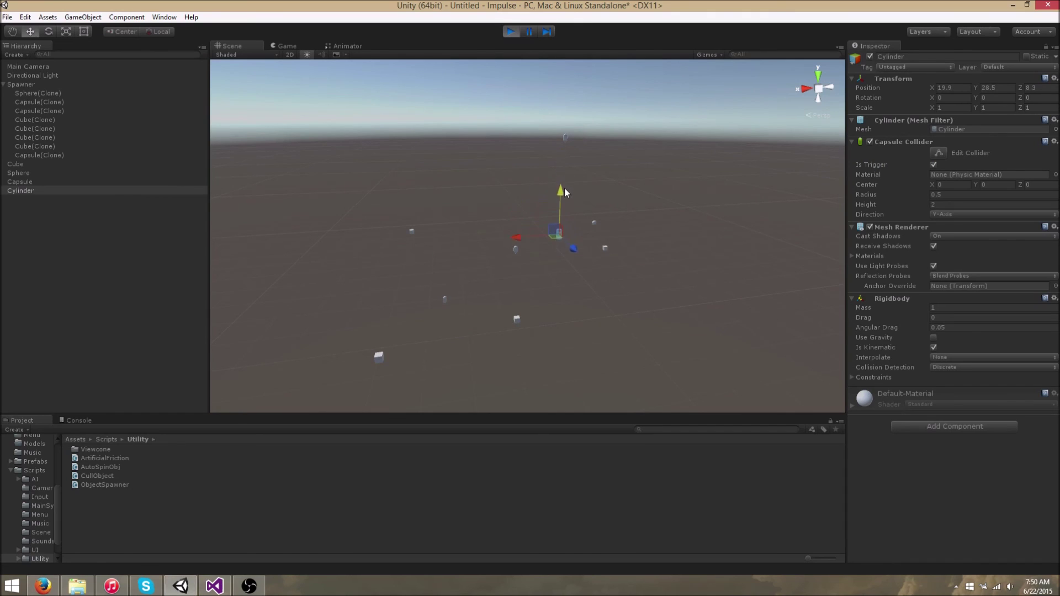